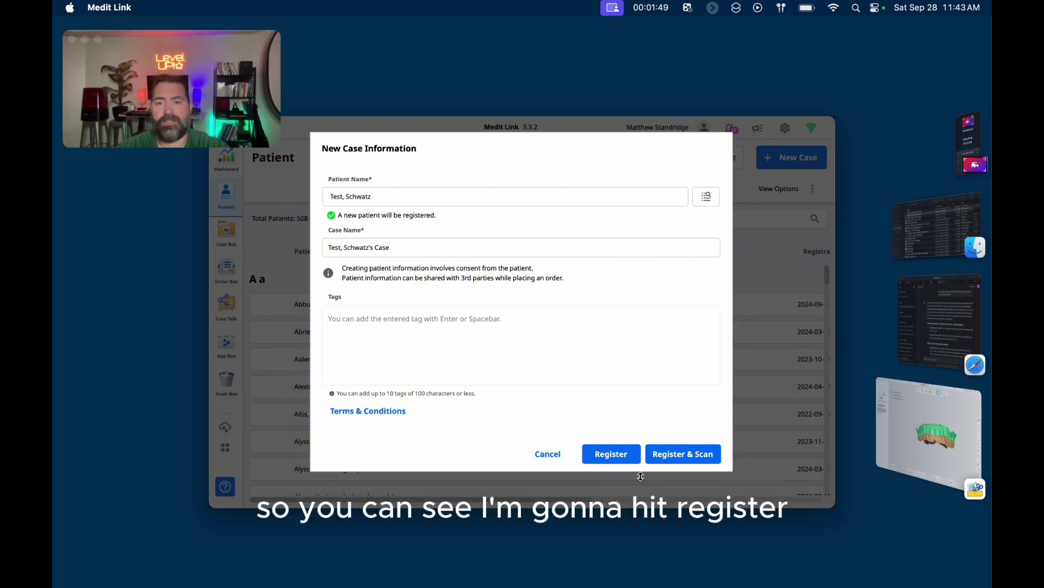
# Register the new patient case and open its file viewer
pyautogui.click(623, 455)
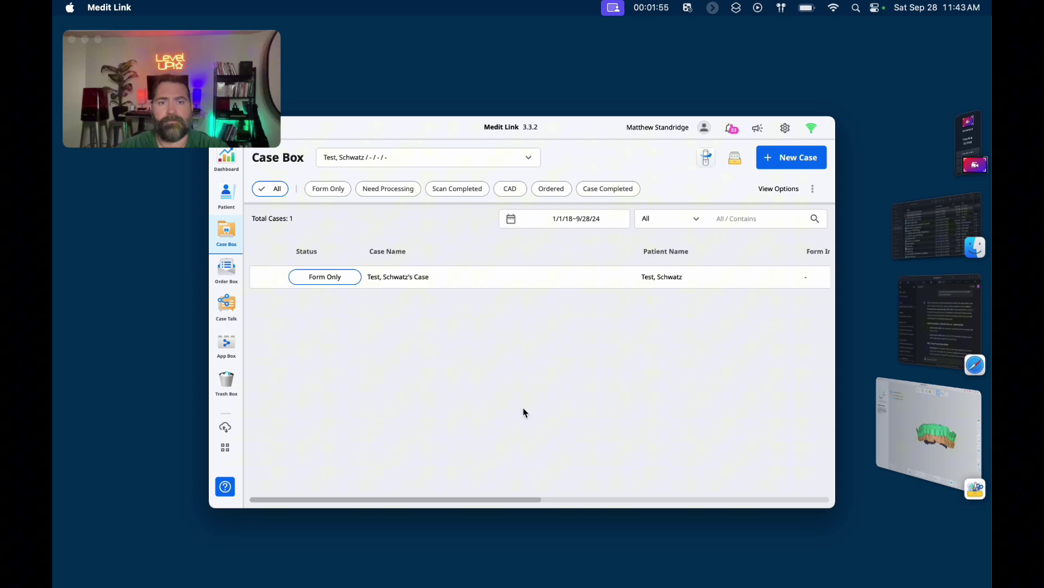
pyautogui.click(430, 279)
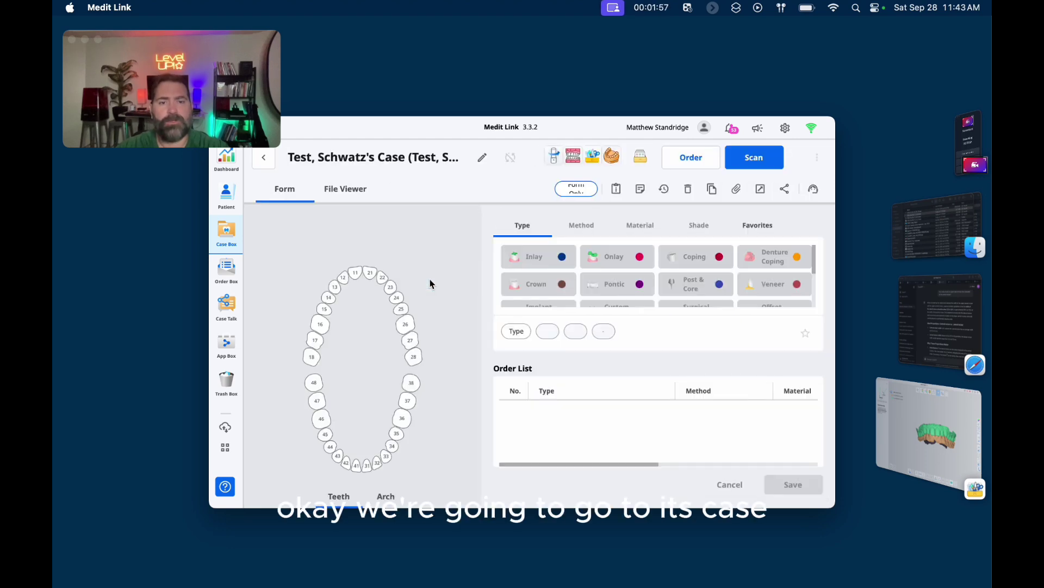
pyautogui.click(354, 194)
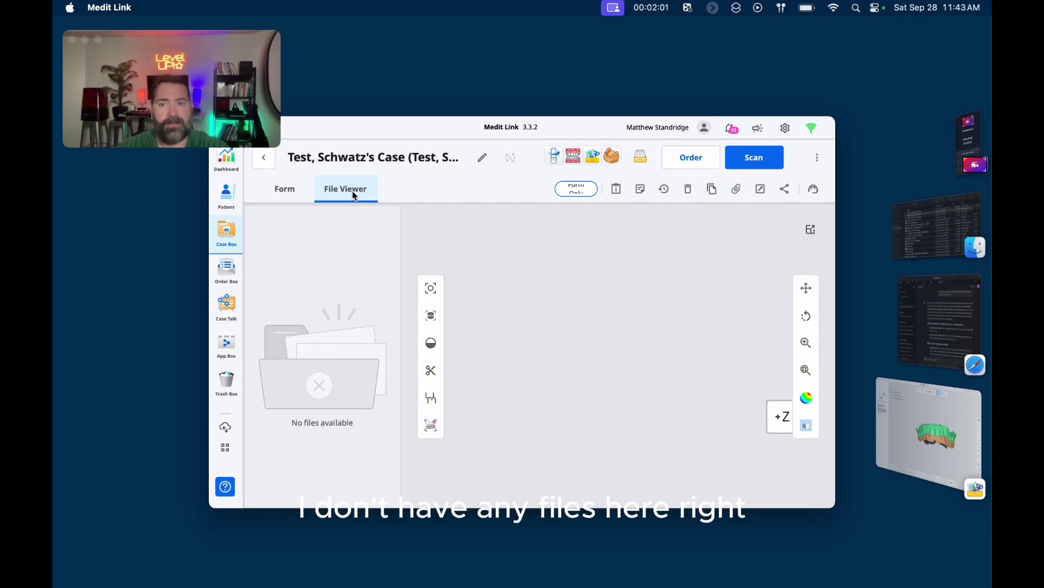
# Attach Example Upper Model.stl and Example Lower Model.stl from Downloads to the case and inspect the bite in 3D
pyautogui.click(736, 189)
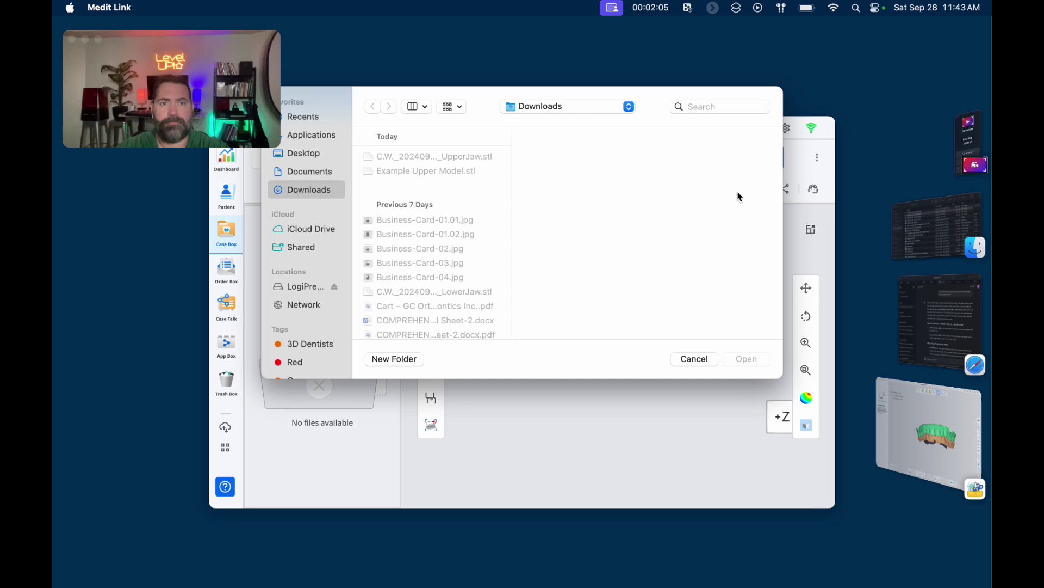
pyautogui.click(434, 172)
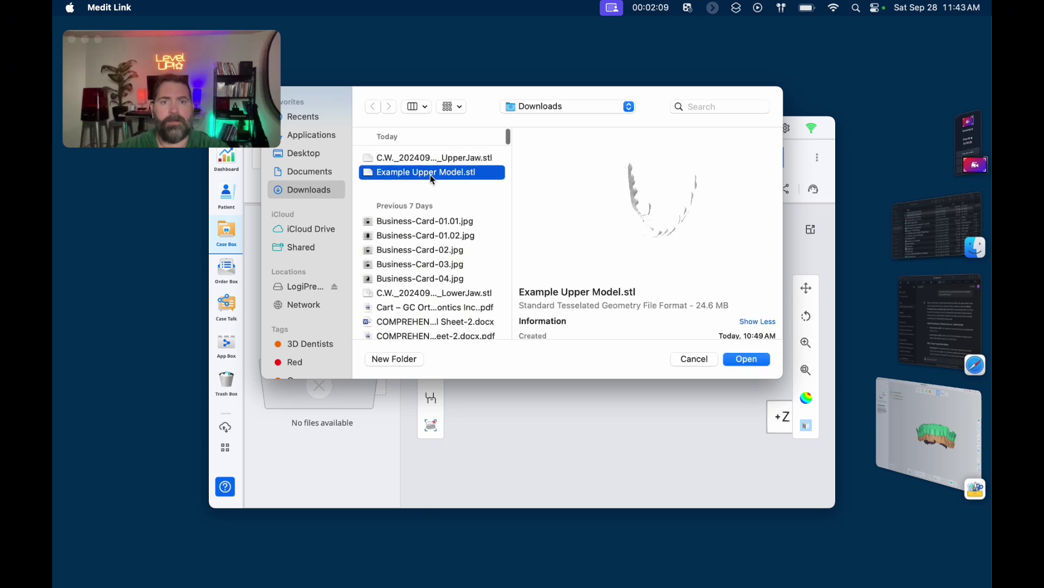
pyautogui.scroll(-3, 433, 179)
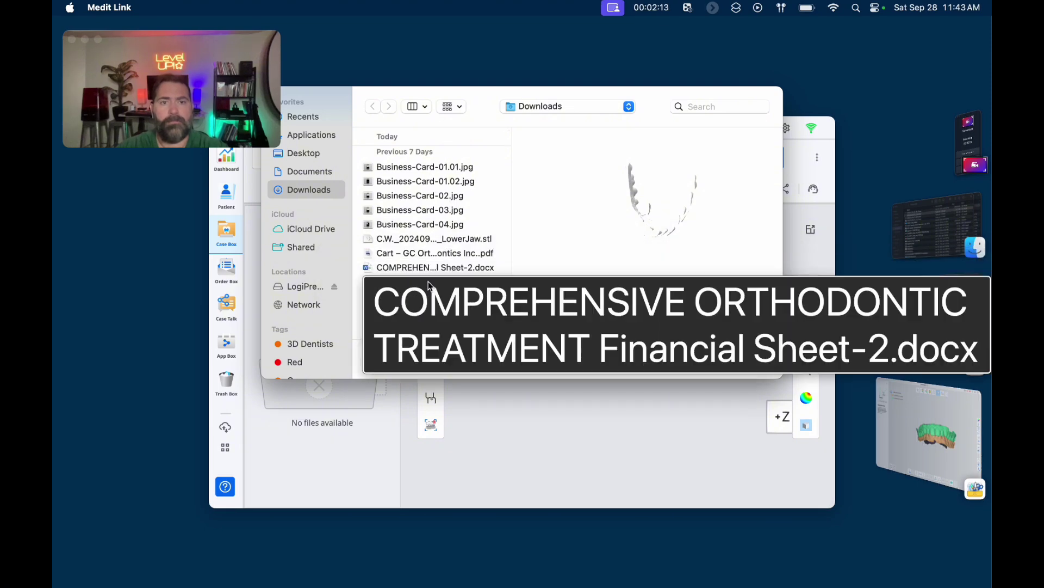
pyautogui.keyDown('super'); pyautogui.click(433, 296); pyautogui.keyUp('super')
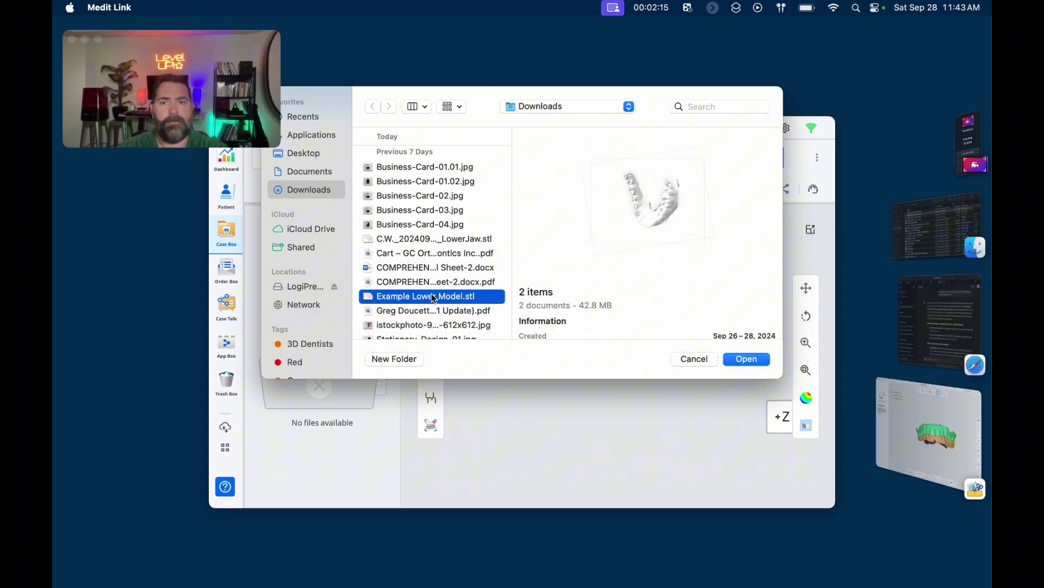
pyautogui.click(747, 359)
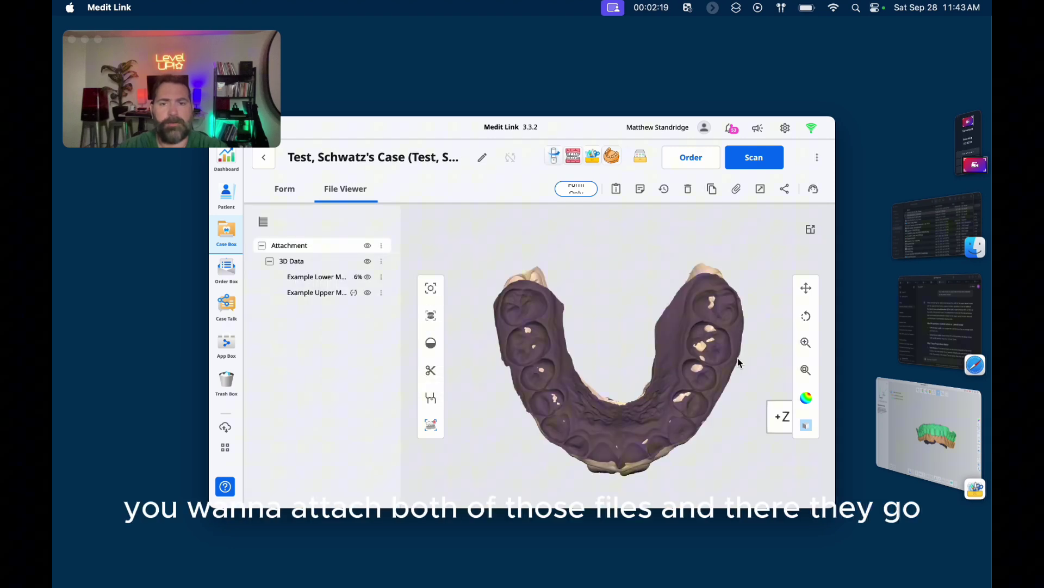
pyautogui.moveTo(612, 371); pyautogui.dragTo(732, 364)
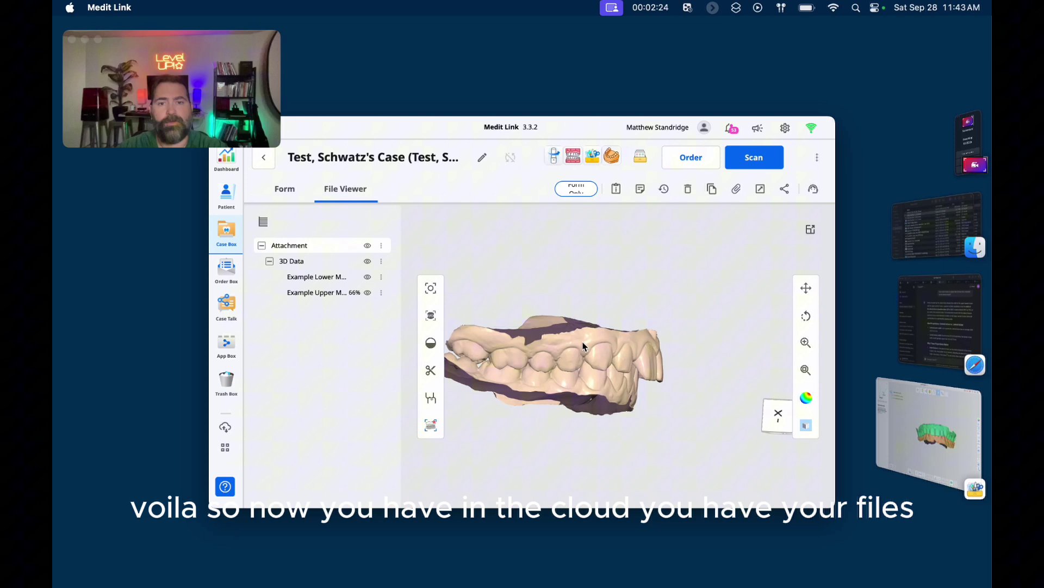
pyautogui.scroll(3, 583, 345)
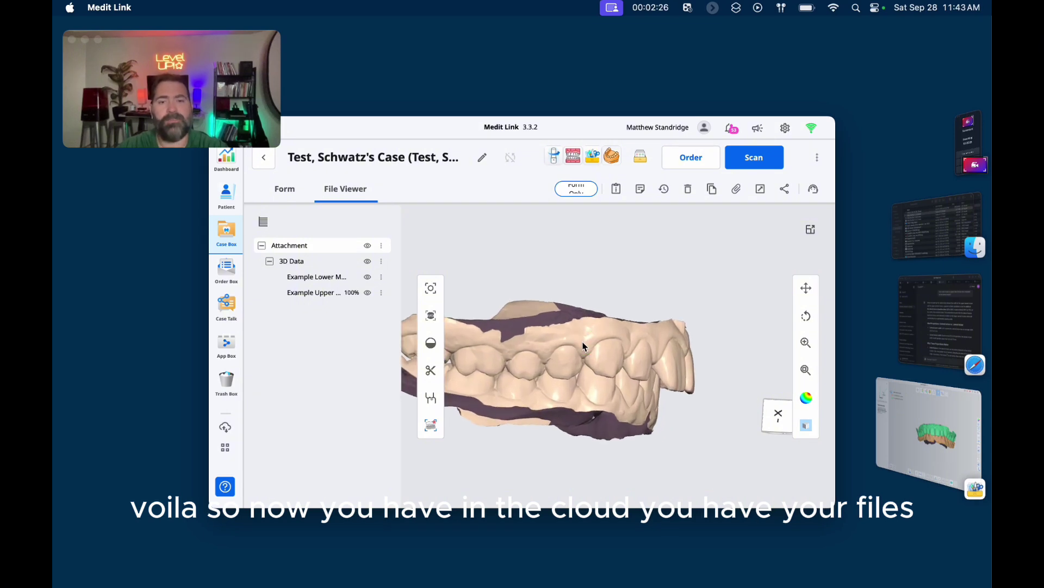
pyautogui.moveTo(583, 346); pyautogui.dragTo(452, 327)
pyautogui.moveTo(655, 380); pyautogui.dragTo(672, 402)
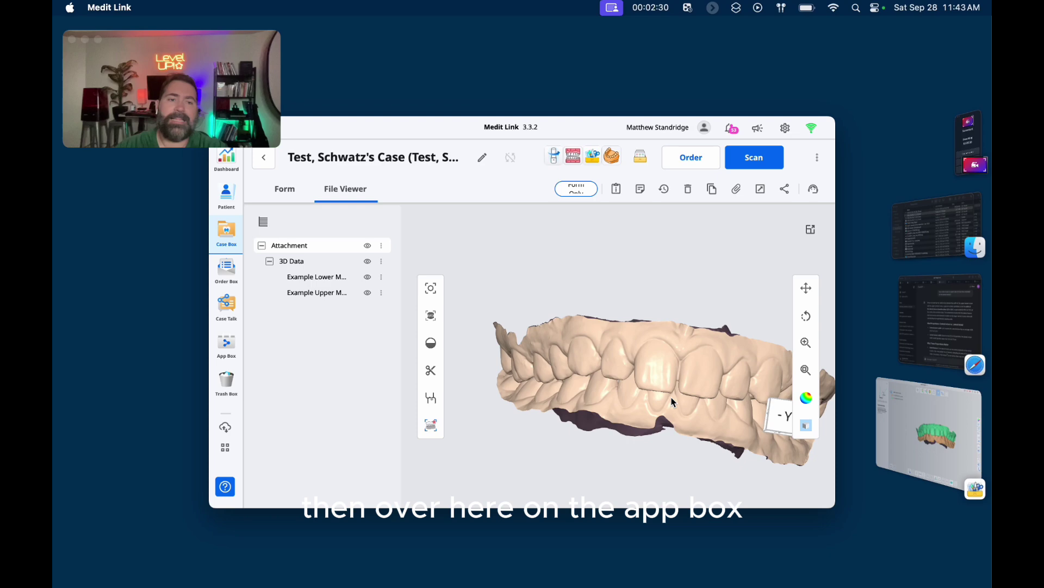
# Look through the App Box for the Medit Design app
pyautogui.click(228, 344)
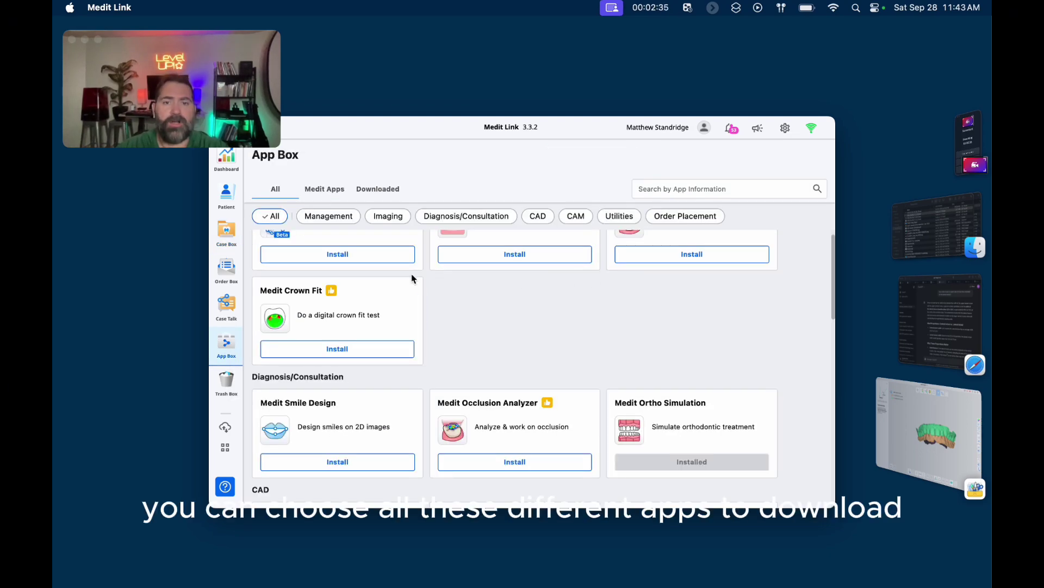
pyautogui.scroll(5, 412, 278)
pyautogui.scroll(-8, 413, 279)
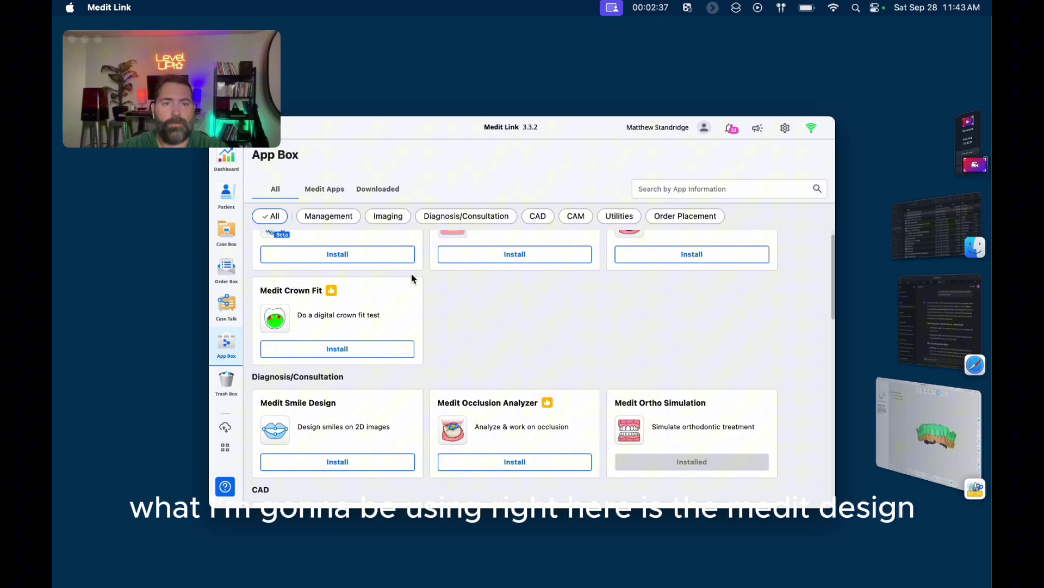
pyautogui.scroll(-5, 412, 279)
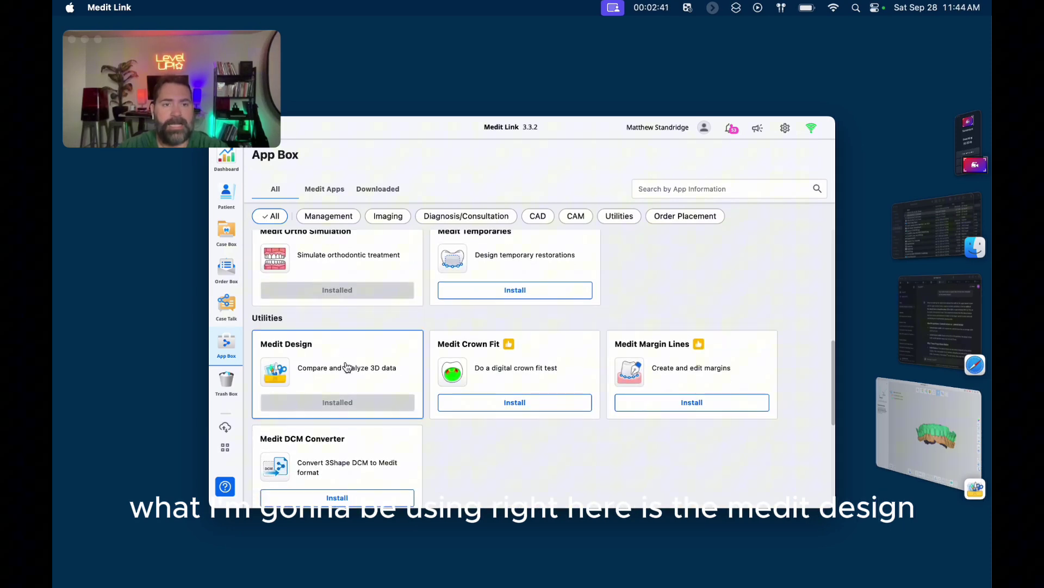
# Reopen the test case in Medit Design and import its Example Lower Model and Example Upper Model
pyautogui.click(226, 232)
pyautogui.doubleClick(472, 283)
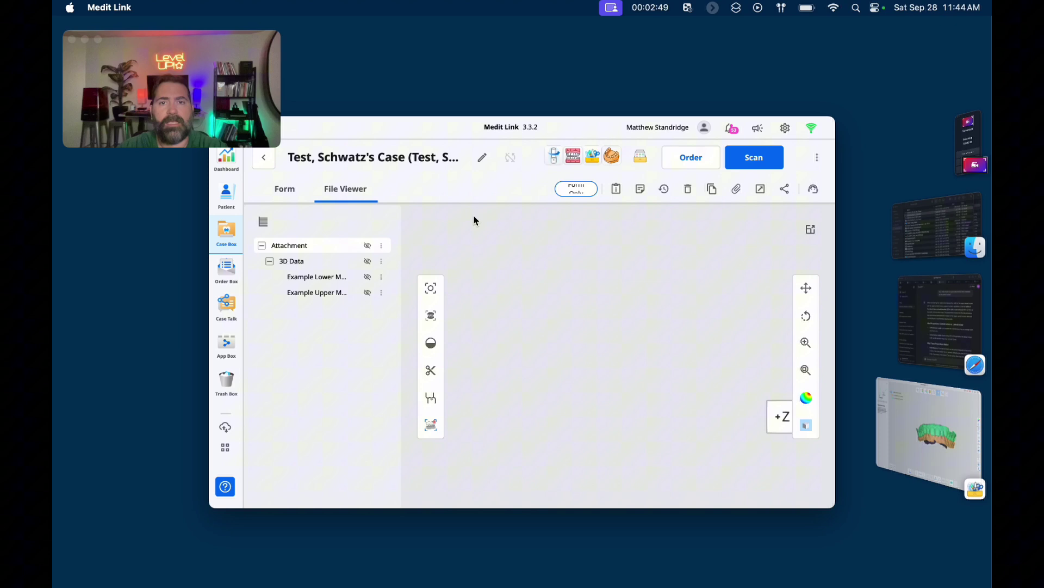
pyautogui.click(594, 159)
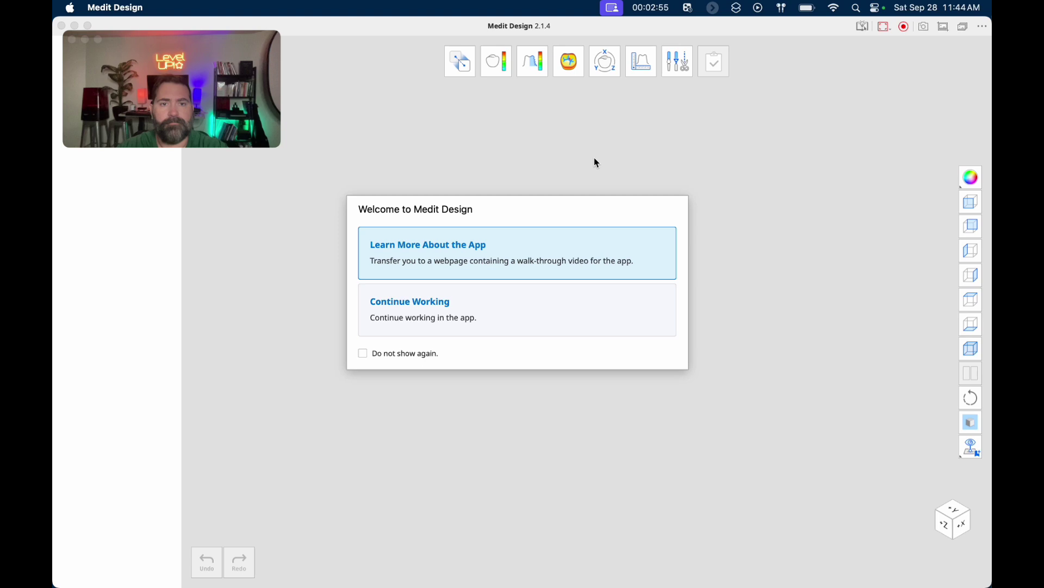
pyautogui.click(436, 333)
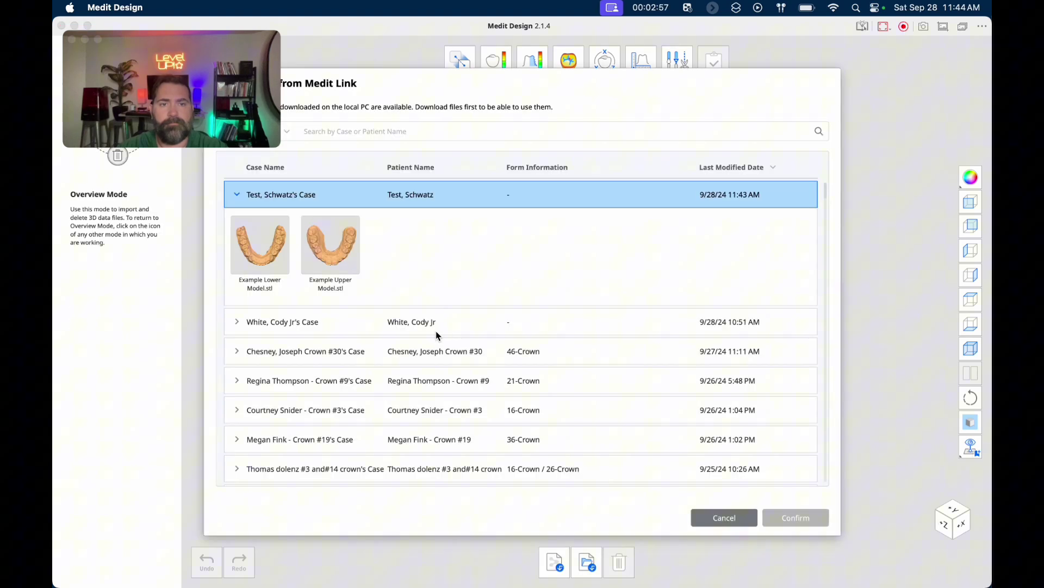
pyautogui.click(344, 266)
pyautogui.click(266, 252)
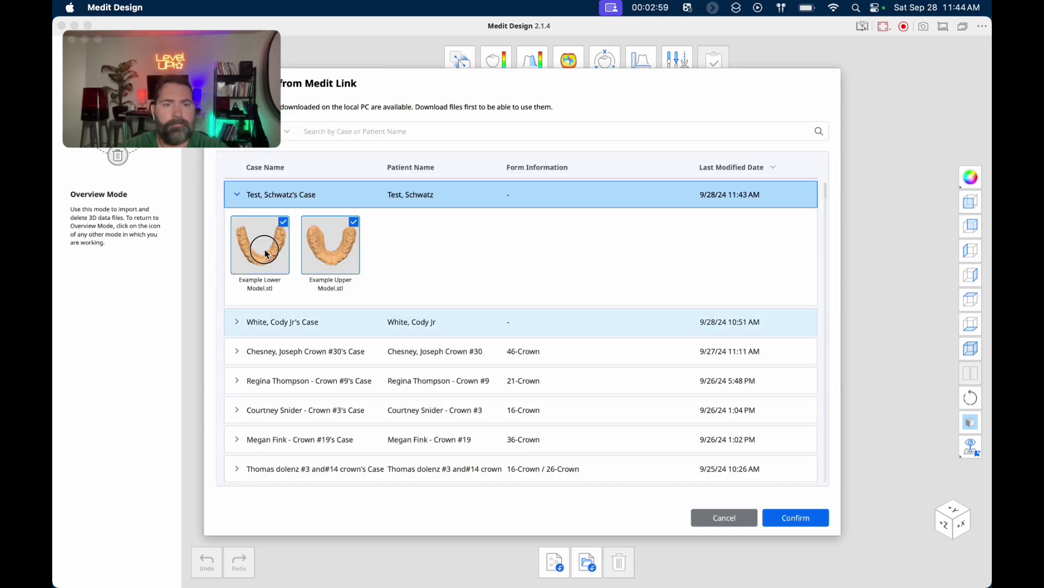
pyautogui.click(804, 525)
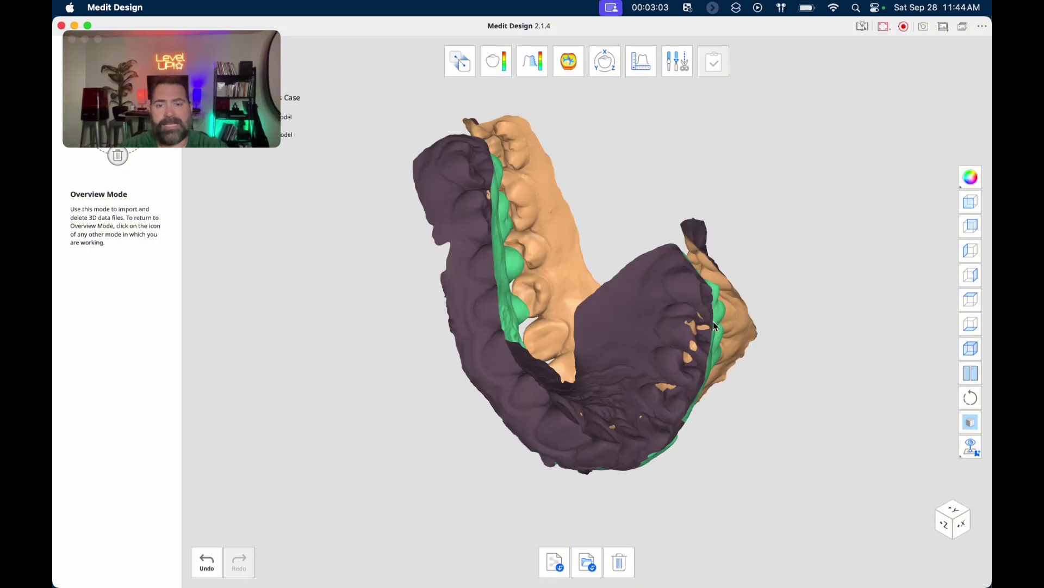
# Check the bite of both models from the front and hide the Example Lower Model
pyautogui.moveTo(714, 325); pyautogui.dragTo(661, 378, button='right')
pyautogui.moveTo(544, 363); pyautogui.dragTo(725, 154, button='right')
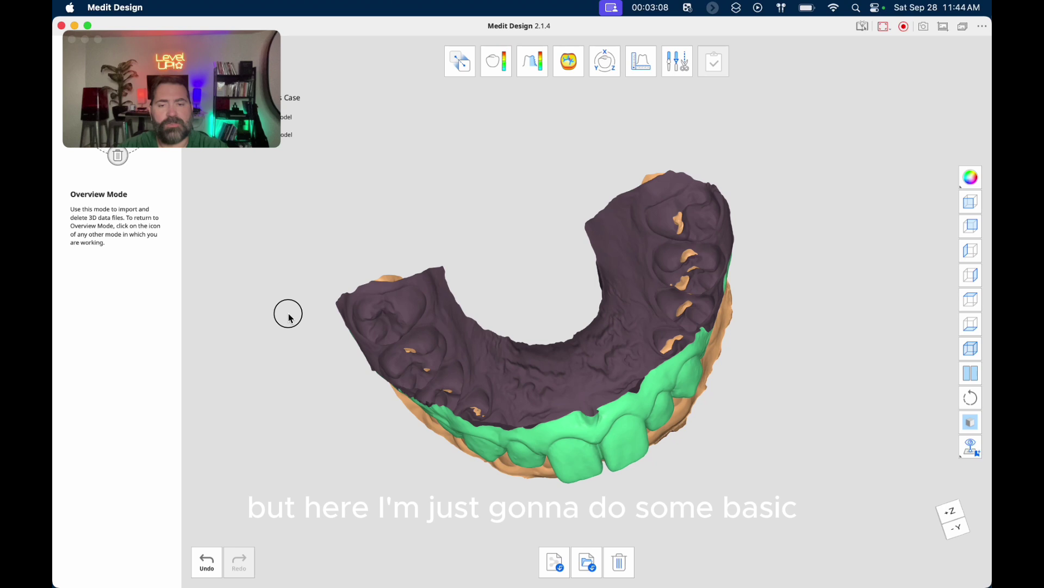
pyautogui.moveTo(288, 313); pyautogui.dragTo(296, 200, button='right')
pyautogui.moveTo(730, 420); pyautogui.dragTo(569, 400, button='right')
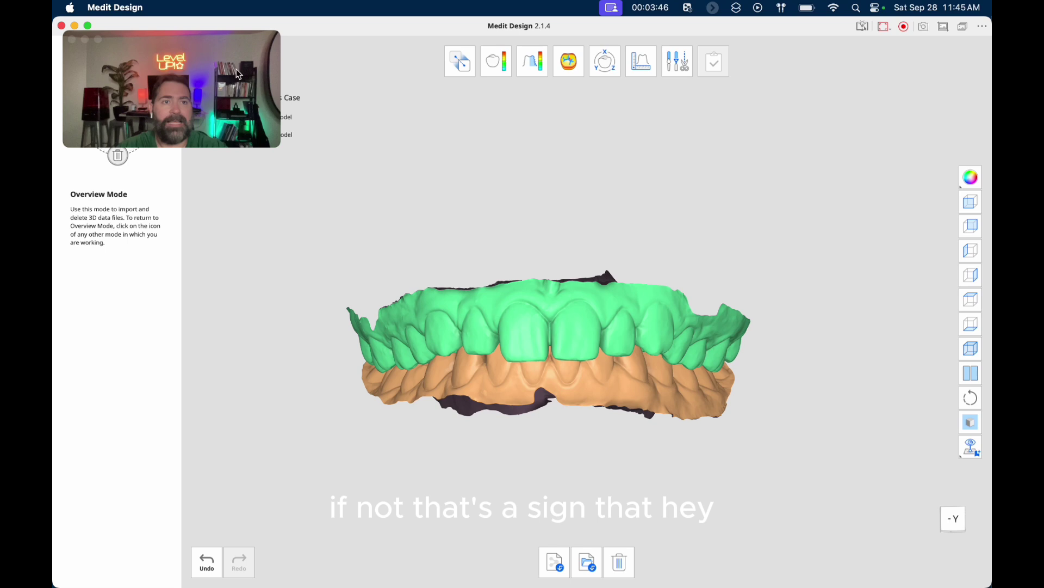
pyautogui.moveTo(210, 48); pyautogui.dragTo(175, 59)
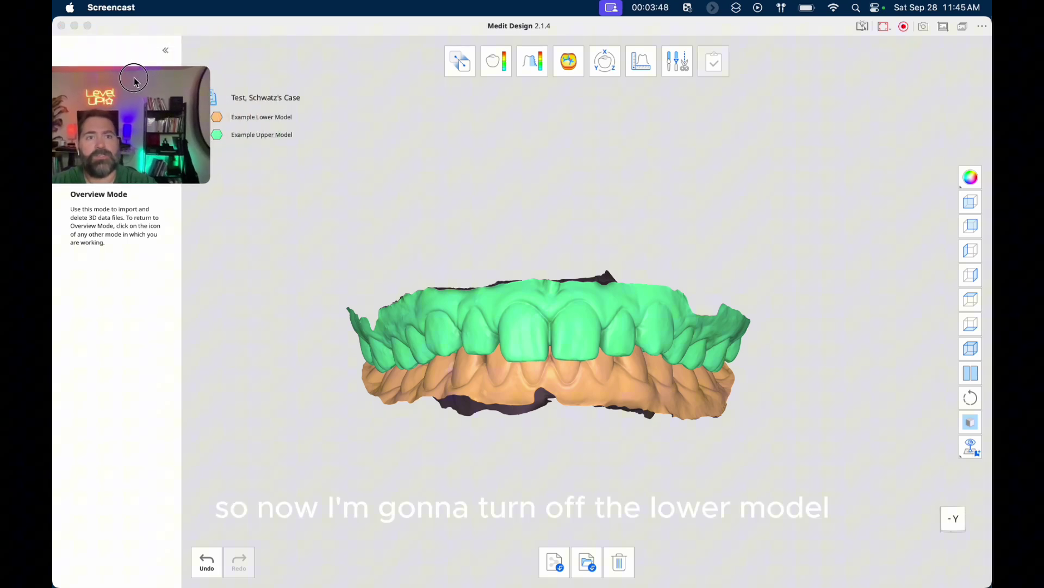
pyautogui.click(217, 118)
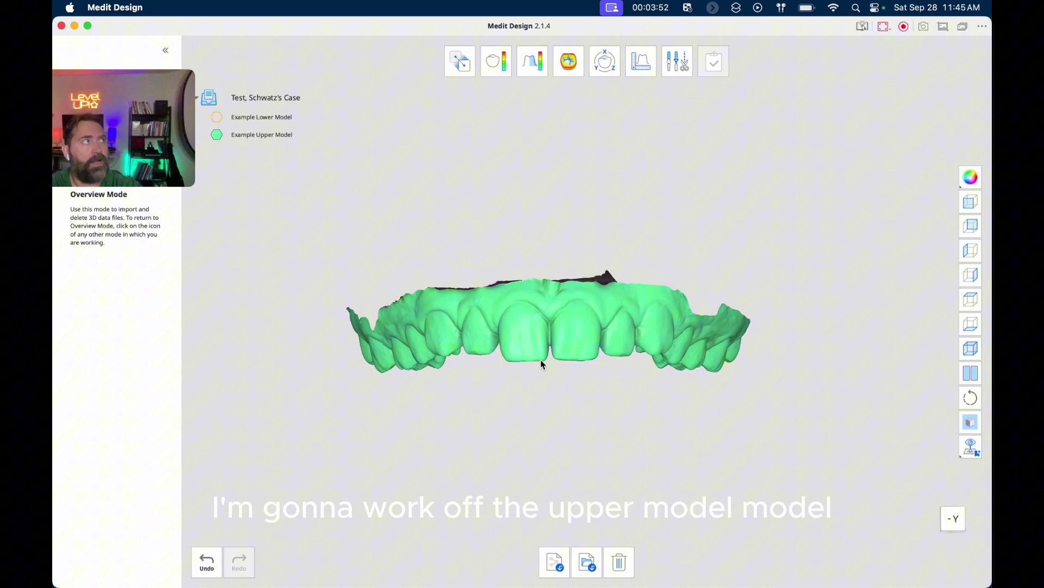
# Measure the upper intermolar width between the inner gumline points of the two first molars with a two-point distance
pyautogui.moveTo(546, 367); pyautogui.dragTo(538, 240, button='right')
pyautogui.moveTo(562, 361); pyautogui.dragTo(571, 250, button='right')
pyautogui.moveTo(569, 357); pyautogui.dragTo(574, 344, button='right')
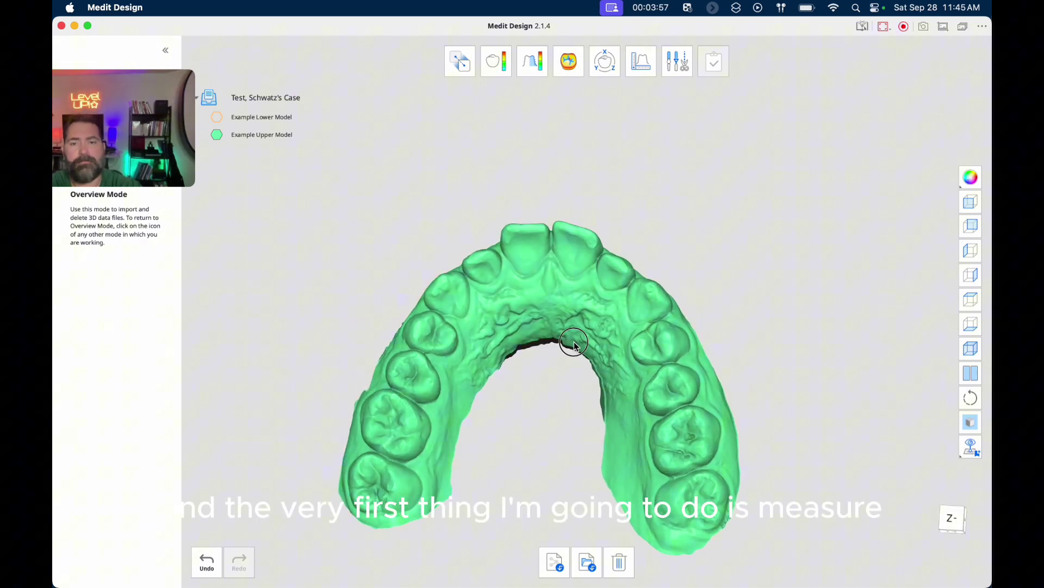
pyautogui.scroll(-2, 440, 442)
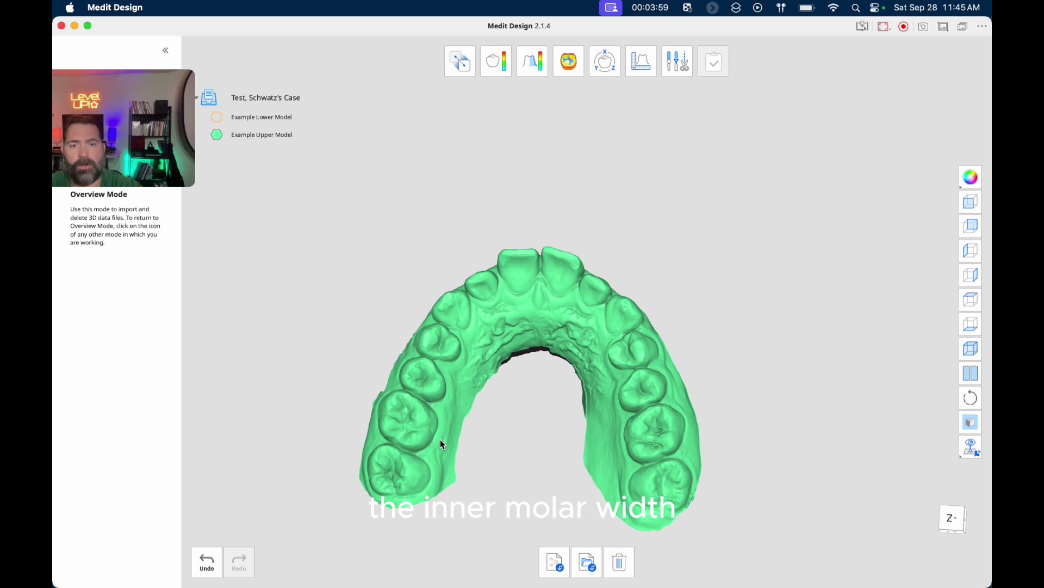
pyautogui.scroll(2, 442, 444)
pyautogui.scroll(3, 567, 425)
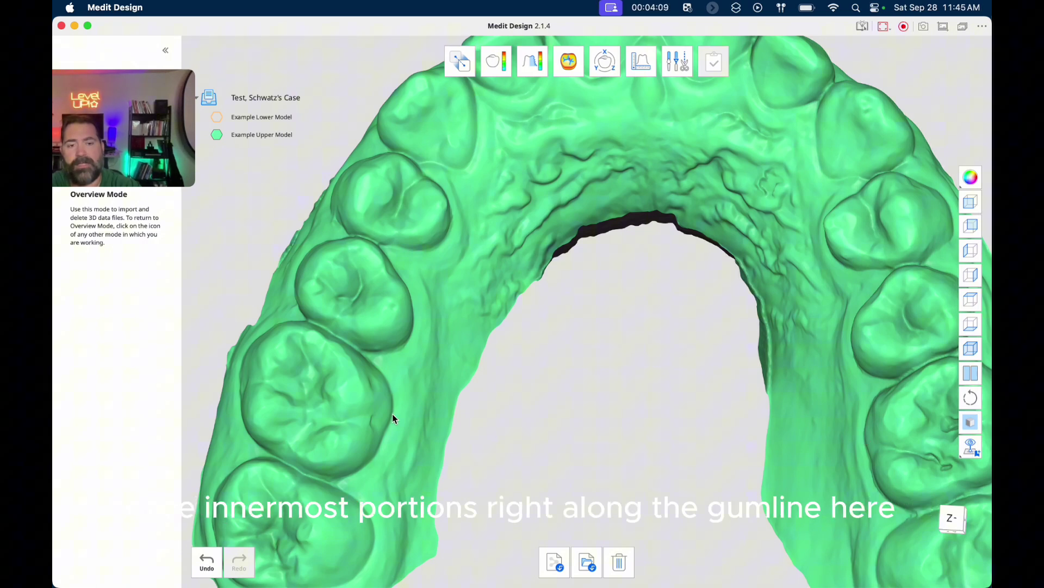
pyautogui.click(642, 63)
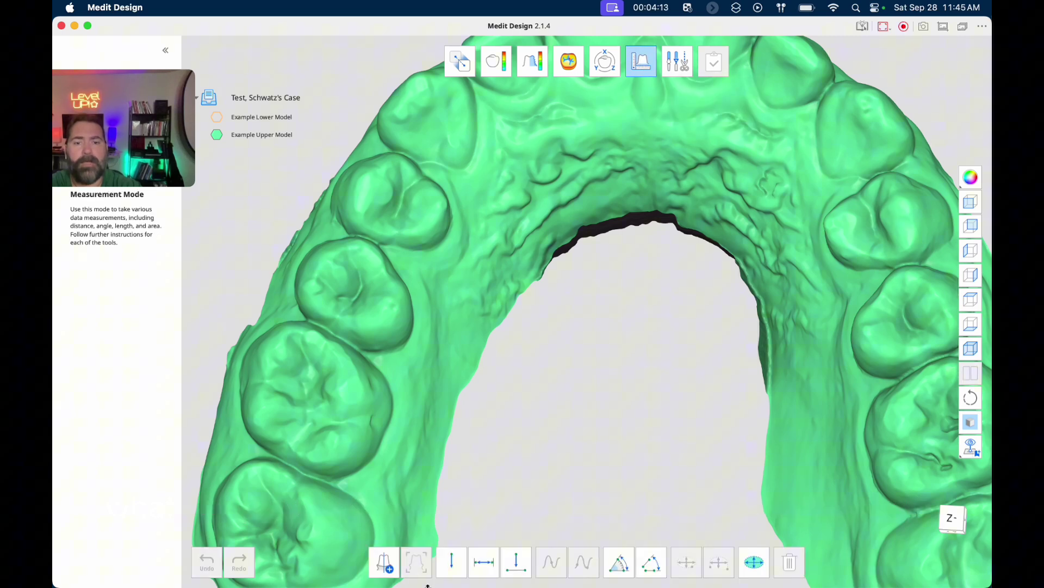
pyautogui.click(484, 563)
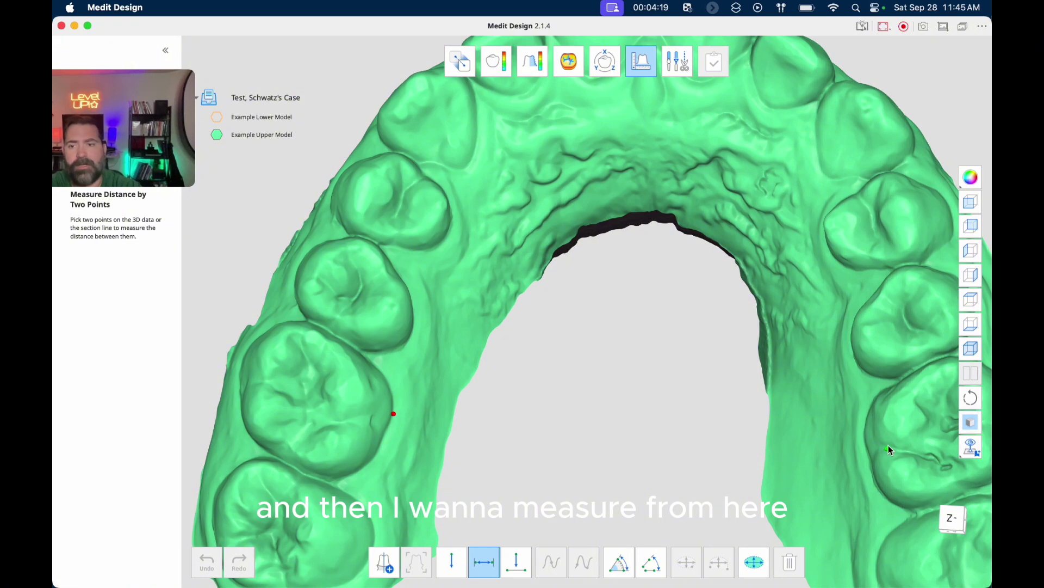
pyautogui.click(863, 435)
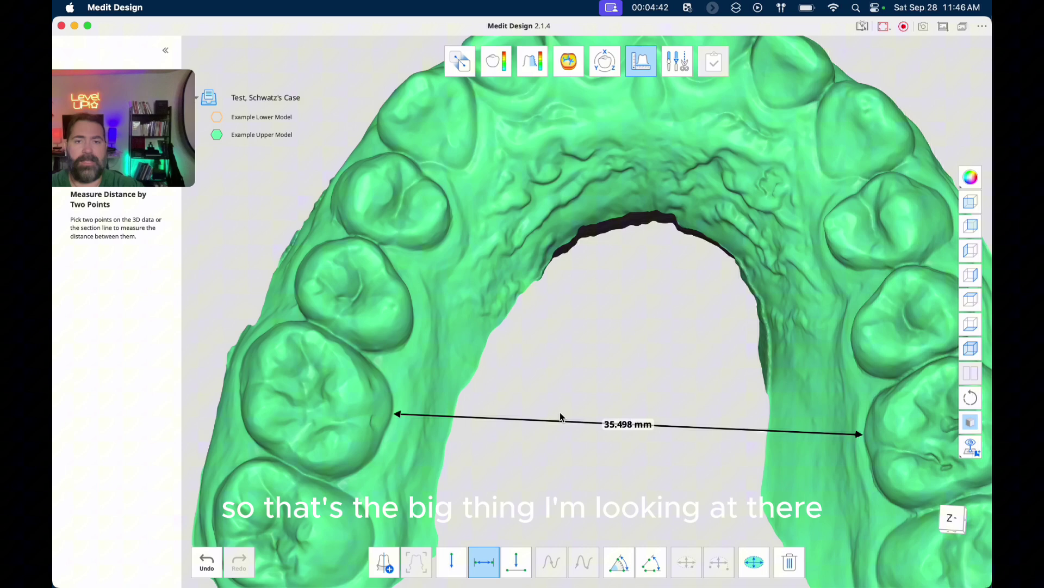
pyautogui.click(480, 573)
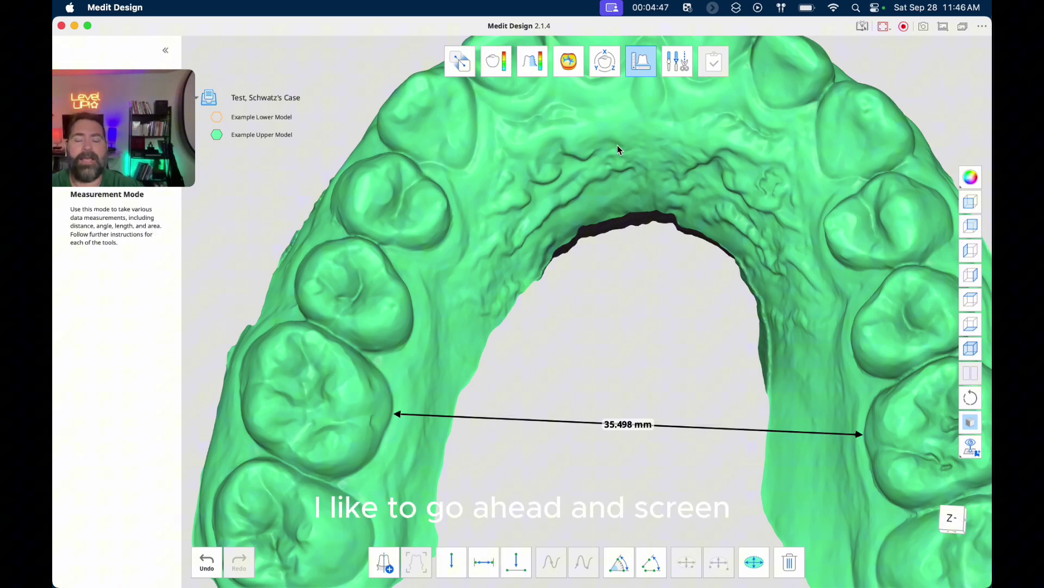
# Measure the lengths of the patient's upper right lateral and central incisors from gumline to incisal edge
pyautogui.moveTo(618, 150); pyautogui.dragTo(631, 359, button='right')
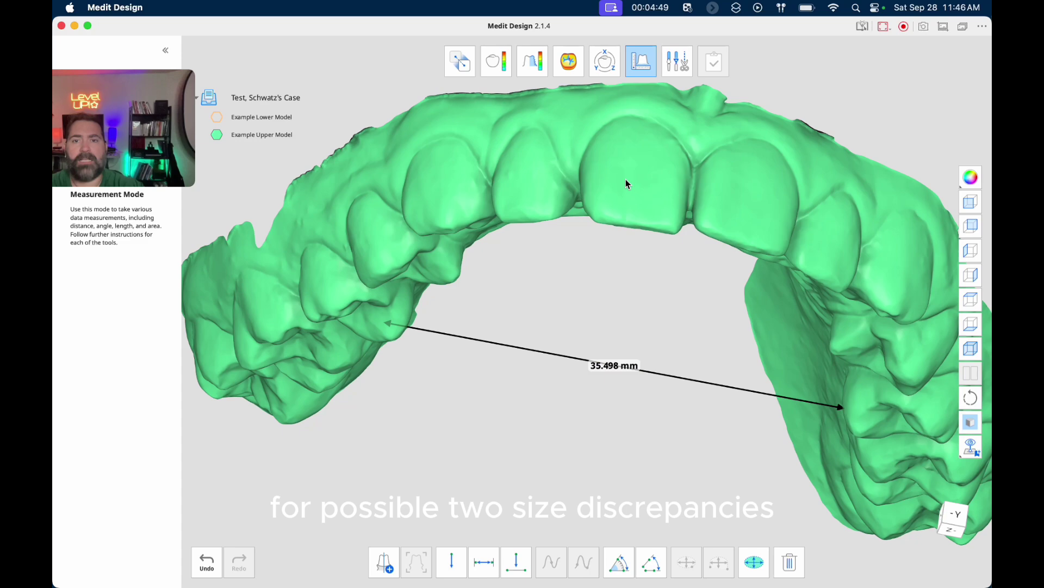
pyautogui.moveTo(427, 159); pyautogui.dragTo(437, 208, button='right')
pyautogui.moveTo(746, 229); pyautogui.dragTo(704, 250, button='right')
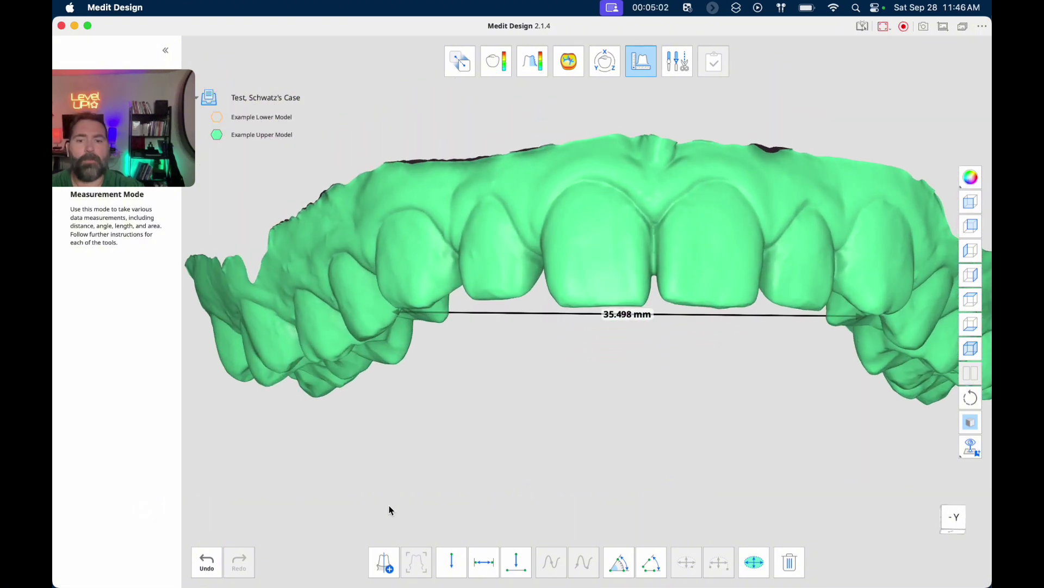
pyautogui.click(460, 569)
pyautogui.click(484, 563)
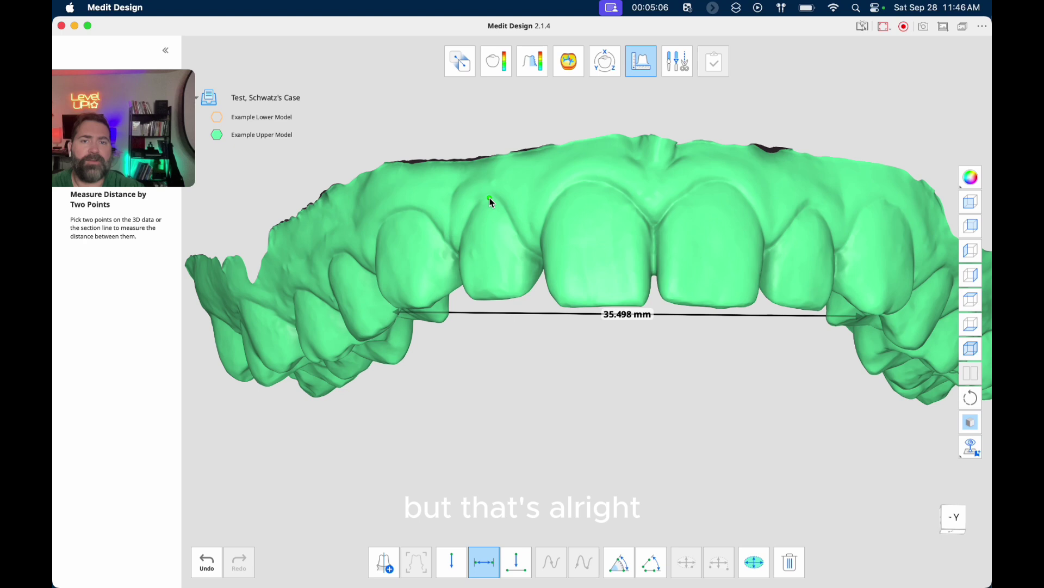
pyautogui.click(492, 296)
pyautogui.click(592, 182)
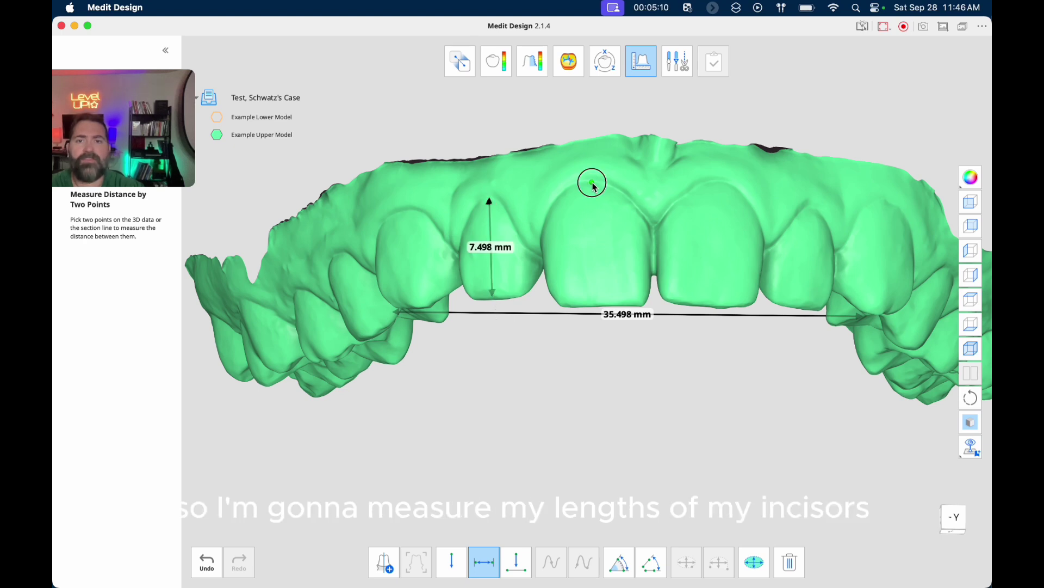
pyautogui.click(598, 303)
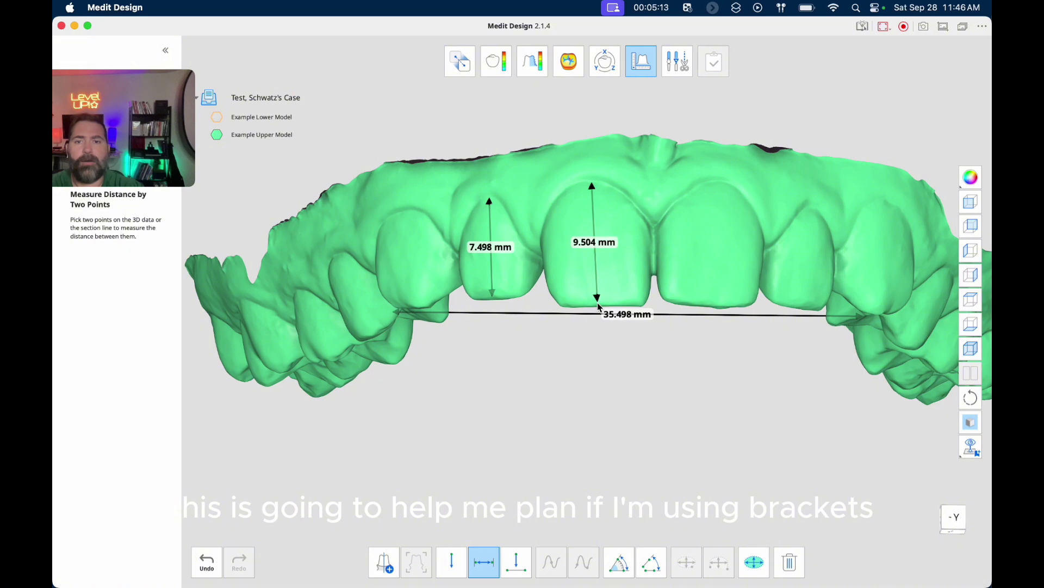
# Measure the lengths of the patient's upper left central and lateral incisors from gumline to incisal edge
pyautogui.click(718, 183)
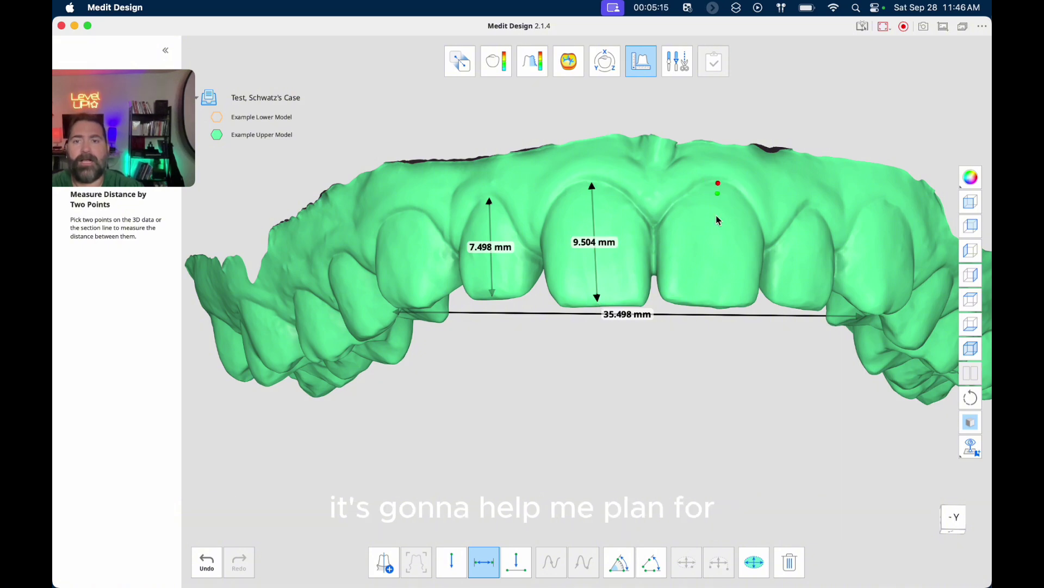
pyautogui.click(715, 305)
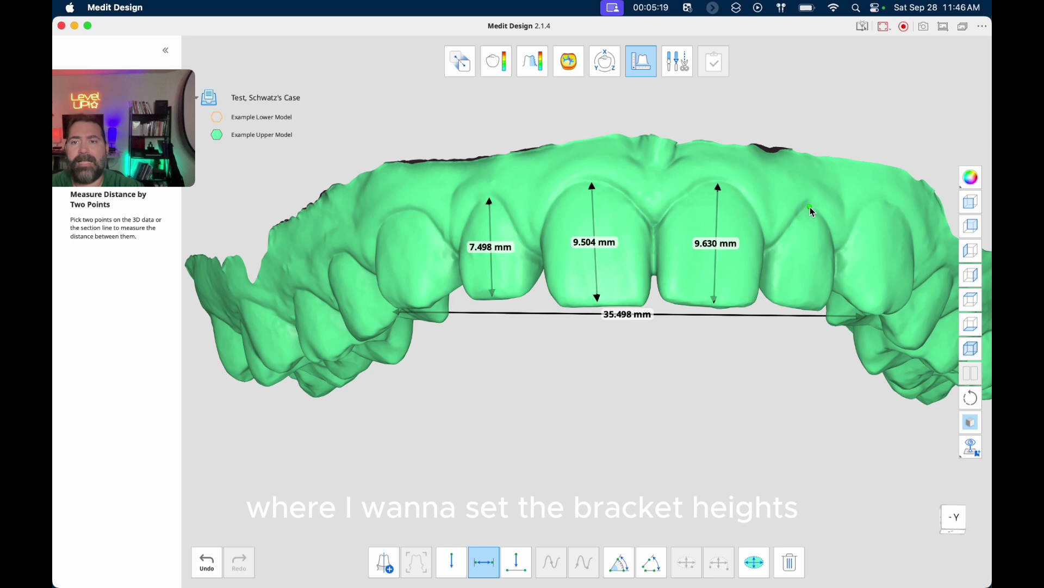
pyautogui.click(810, 206)
pyautogui.click(804, 303)
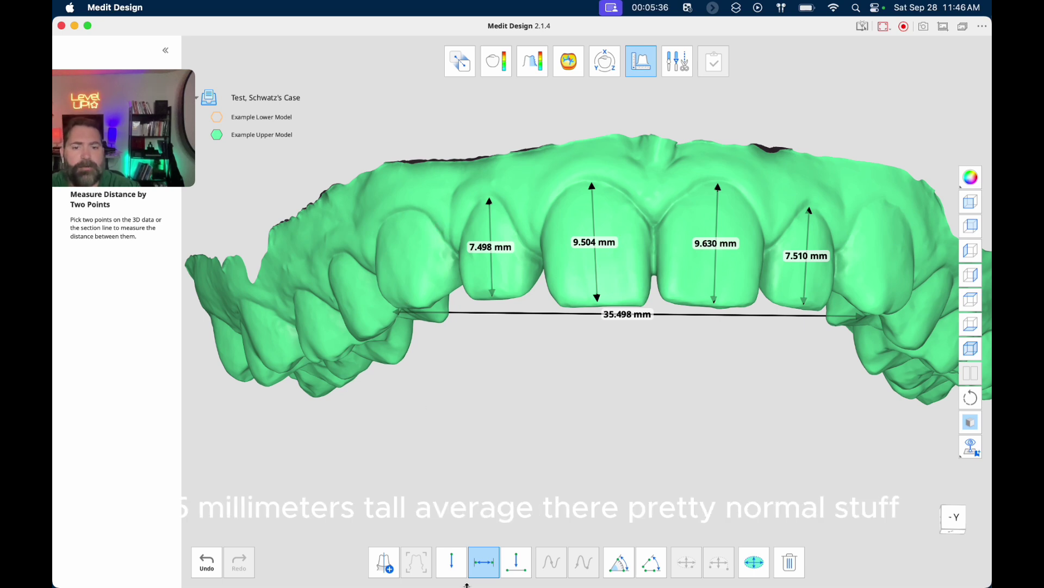
pyautogui.click(480, 564)
# Measure the patient's upper right lateral incisor across its widest part with a two-point distance
pyautogui.moveTo(439, 263); pyautogui.dragTo(506, 279, button='right')
pyautogui.click(484, 560)
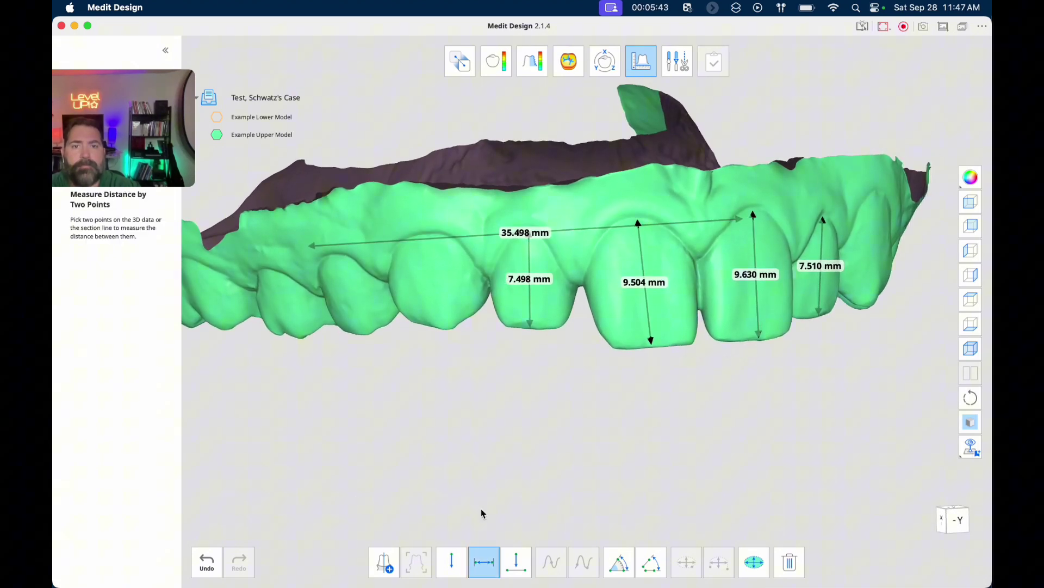
pyautogui.click(488, 284)
pyautogui.click(492, 285)
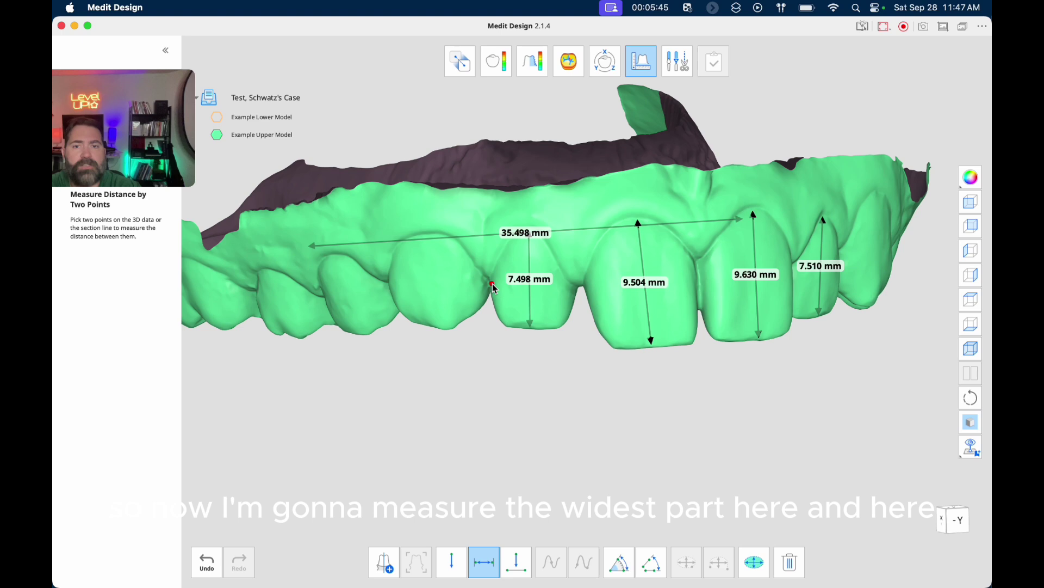
pyautogui.click(576, 290)
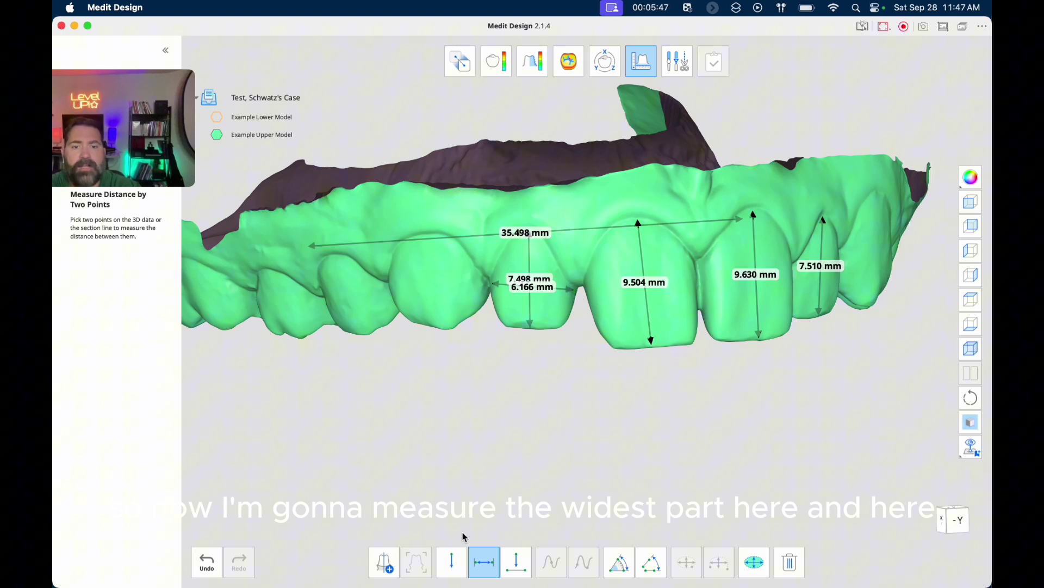
# Measure the mesiodistal width of the patient's upper right central incisor with a two-point distance
pyautogui.moveTo(610, 332); pyautogui.dragTo(569, 335, button='right')
pyautogui.moveTo(728, 348); pyautogui.dragTo(726, 366, button='right')
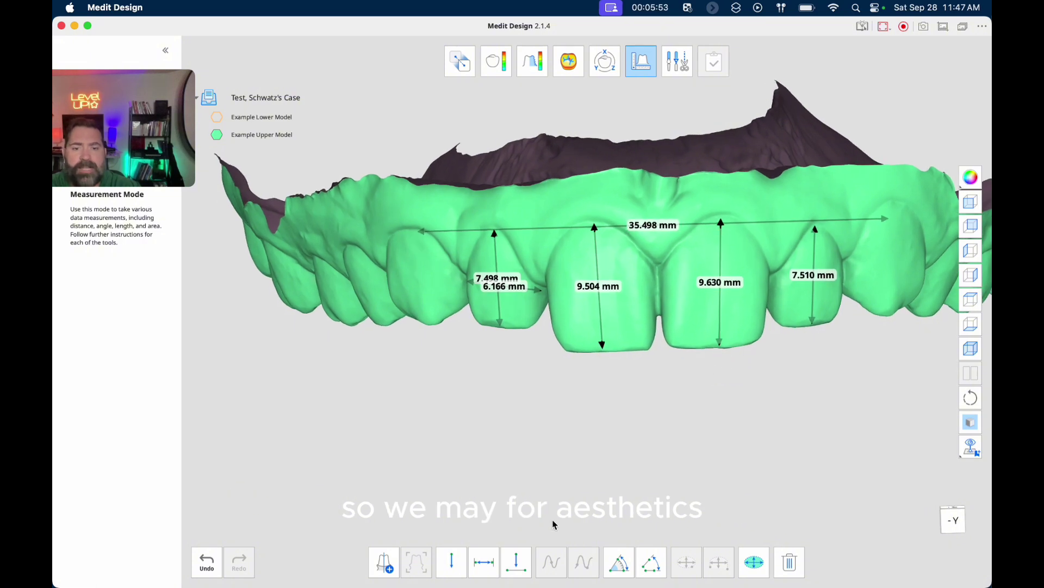
pyautogui.click(483, 562)
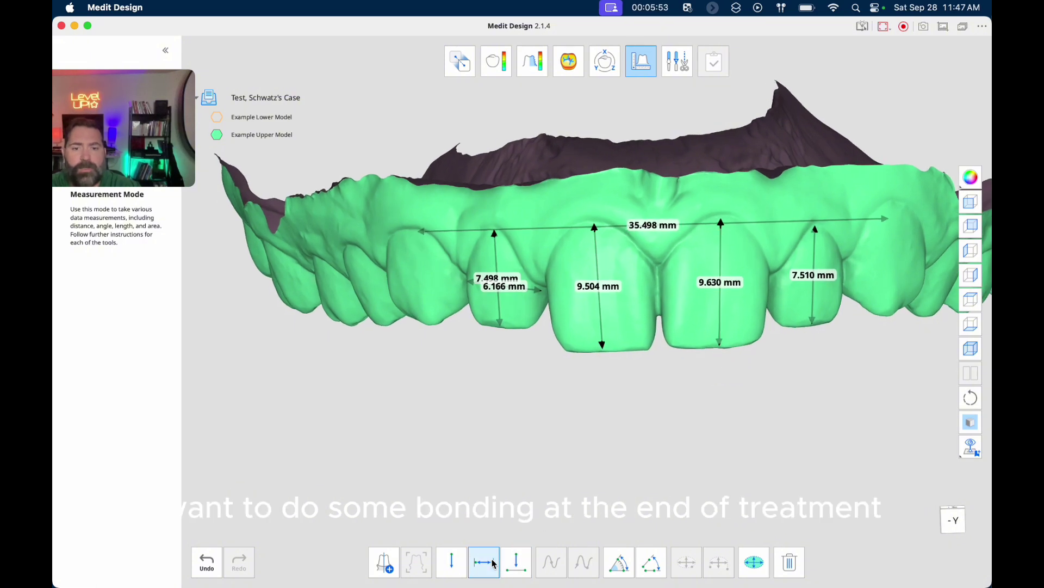
pyautogui.click(548, 291)
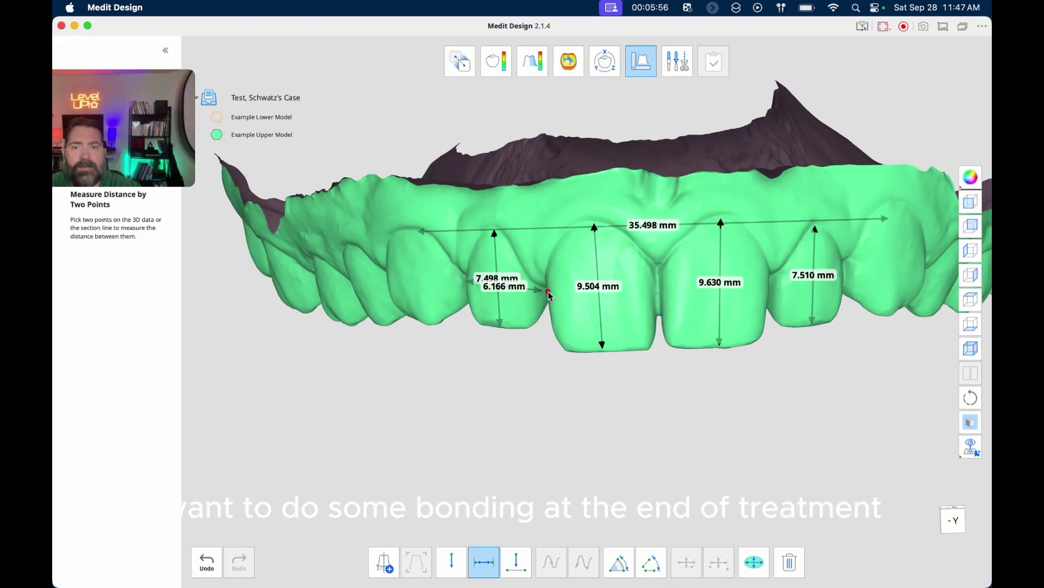
pyautogui.click(653, 288)
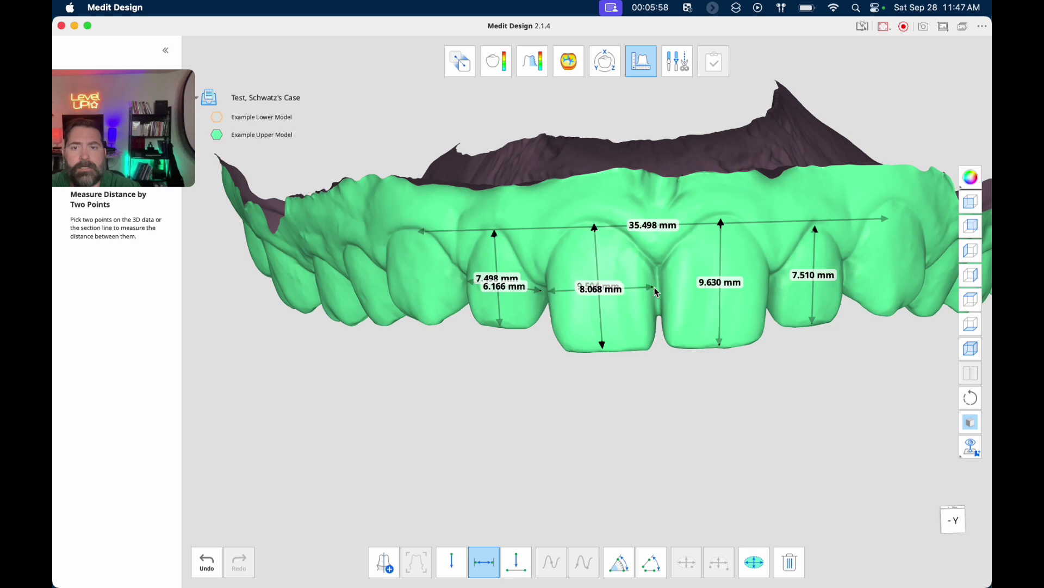
pyautogui.click(485, 561)
# Measure the mesiodistal width of the patient's upper left central incisor with a two-point distance
pyautogui.moveTo(735, 315); pyautogui.dragTo(634, 319, button='right')
pyautogui.click(489, 571)
pyautogui.click(492, 577)
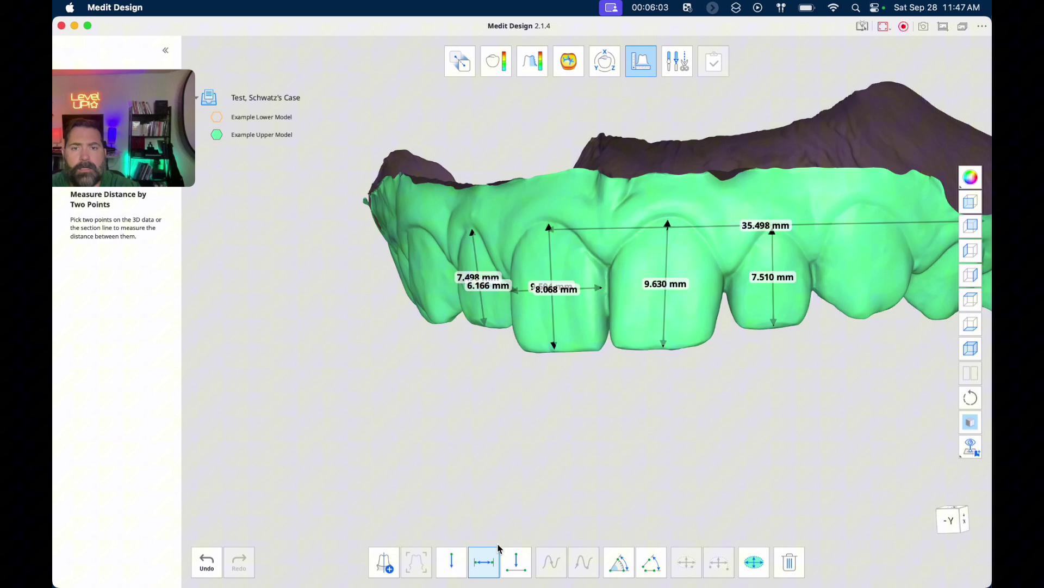
pyautogui.click(611, 293)
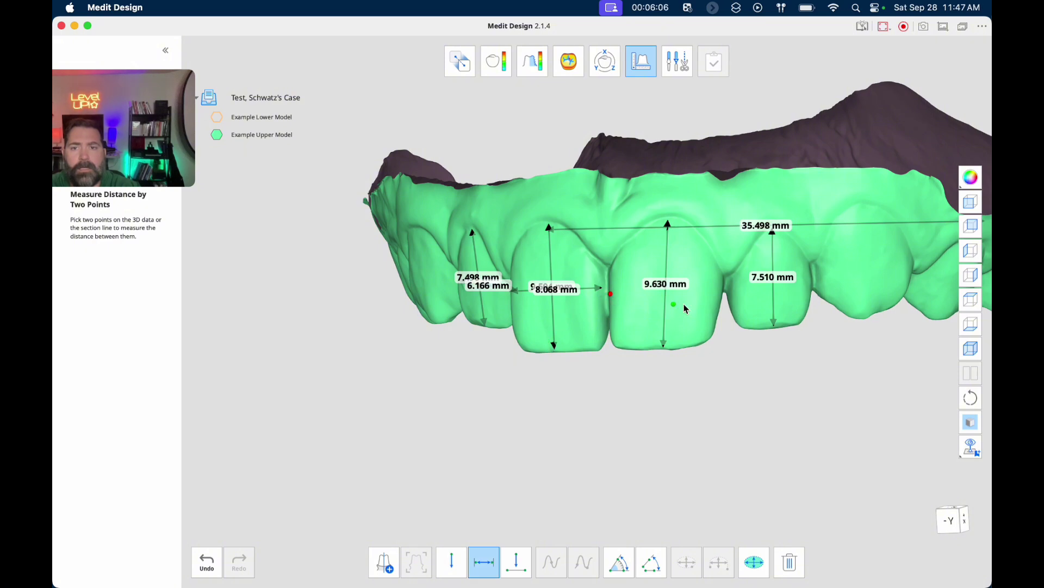
pyautogui.click(715, 293)
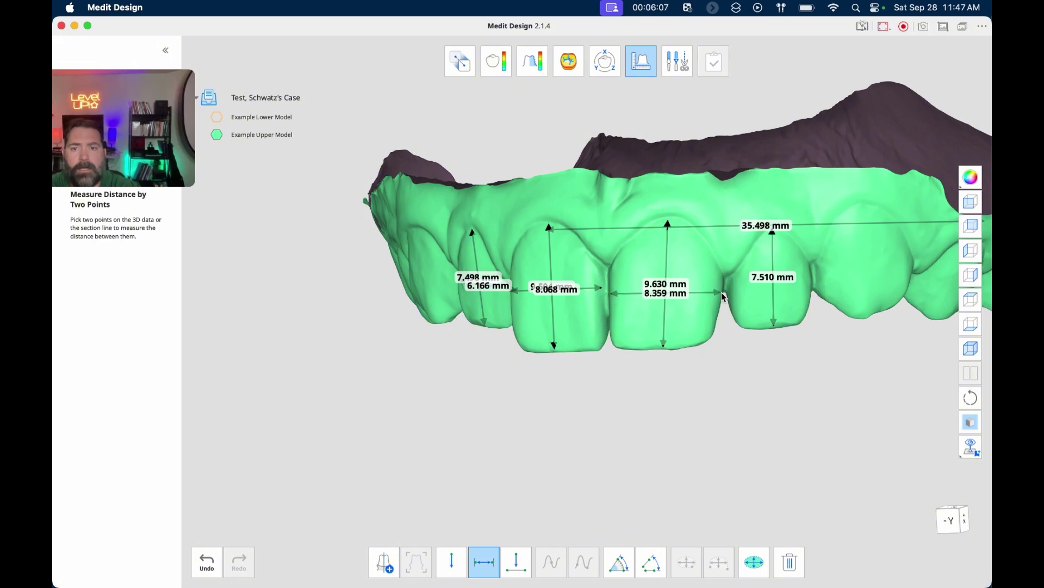
pyautogui.click(491, 560)
# Measure the mesiodistal width of the patient's upper left lateral incisor and end the distance measurement
pyautogui.moveTo(791, 350); pyautogui.dragTo(723, 361, button='right')
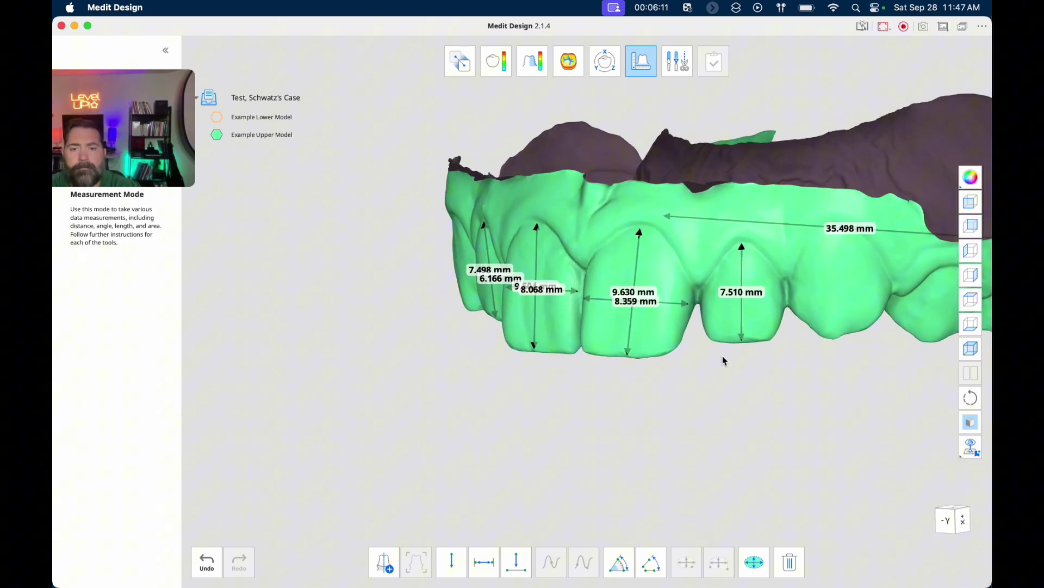
pyautogui.click(484, 562)
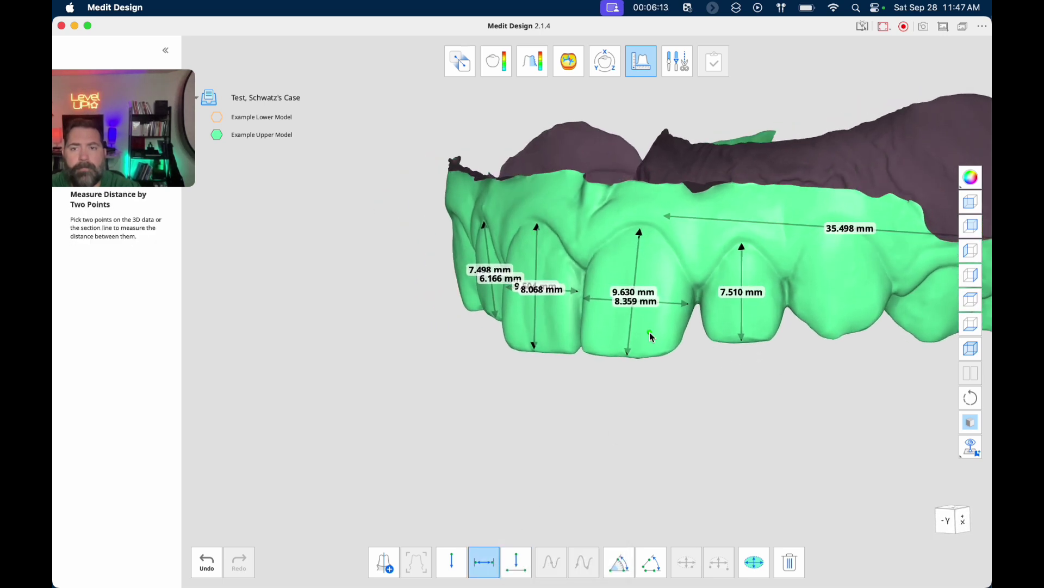
pyautogui.click(783, 300)
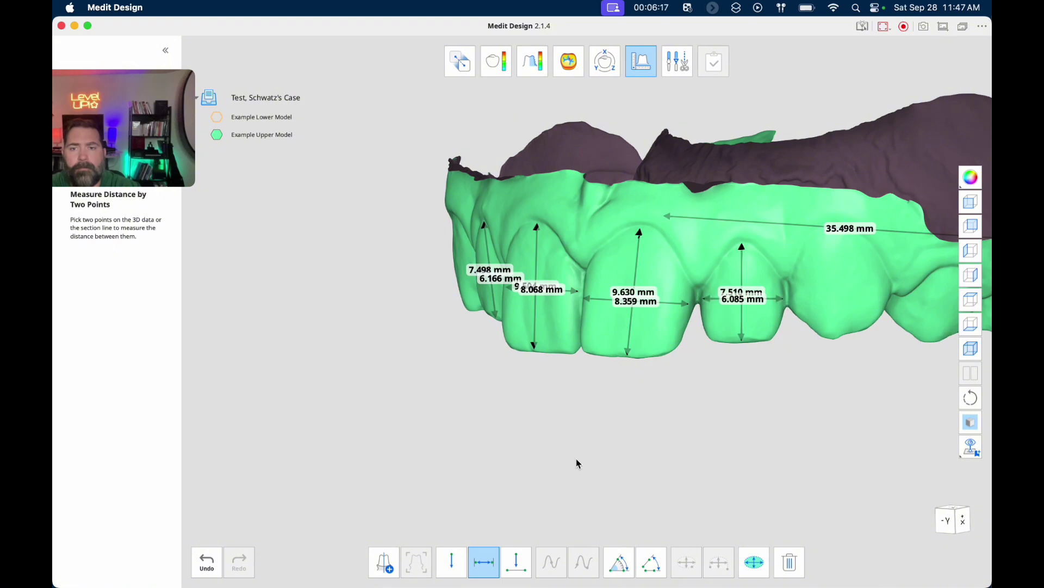
pyautogui.click(498, 557)
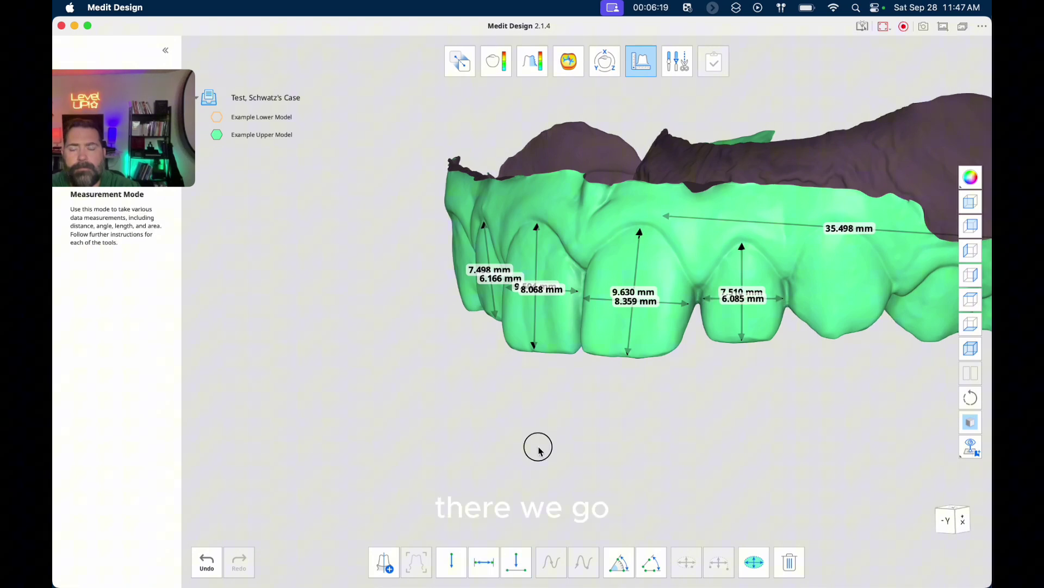
# Move the overlapping length and width labels on the four upper incisors apart so each can be read
pyautogui.moveTo(536, 443); pyautogui.dragTo(647, 433, button='right')
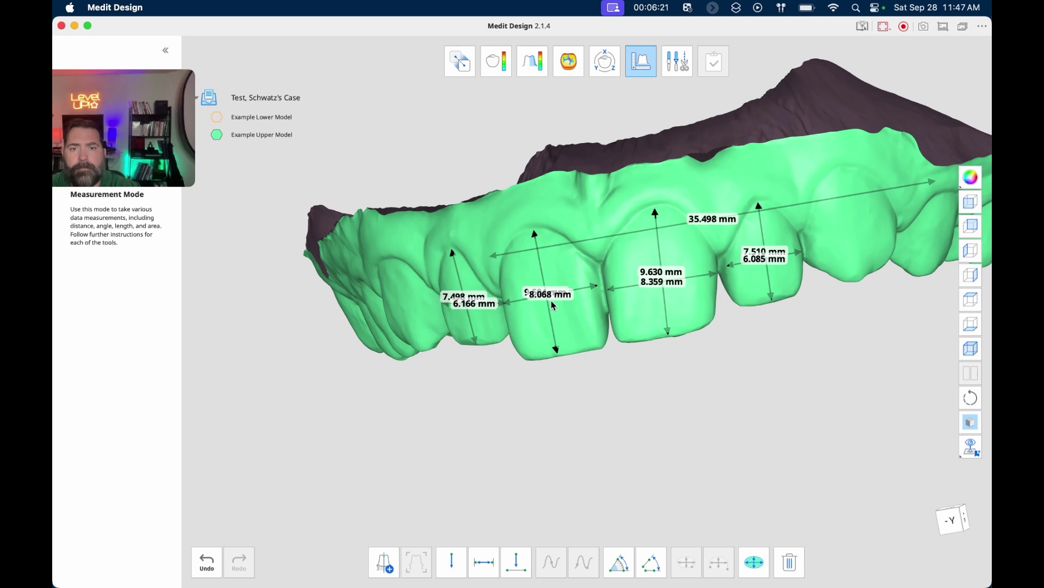
pyautogui.moveTo(550, 297); pyautogui.dragTo(541, 270)
pyautogui.moveTo(463, 375); pyautogui.dragTo(471, 354, button='right')
pyautogui.moveTo(474, 306); pyautogui.dragTo(461, 285)
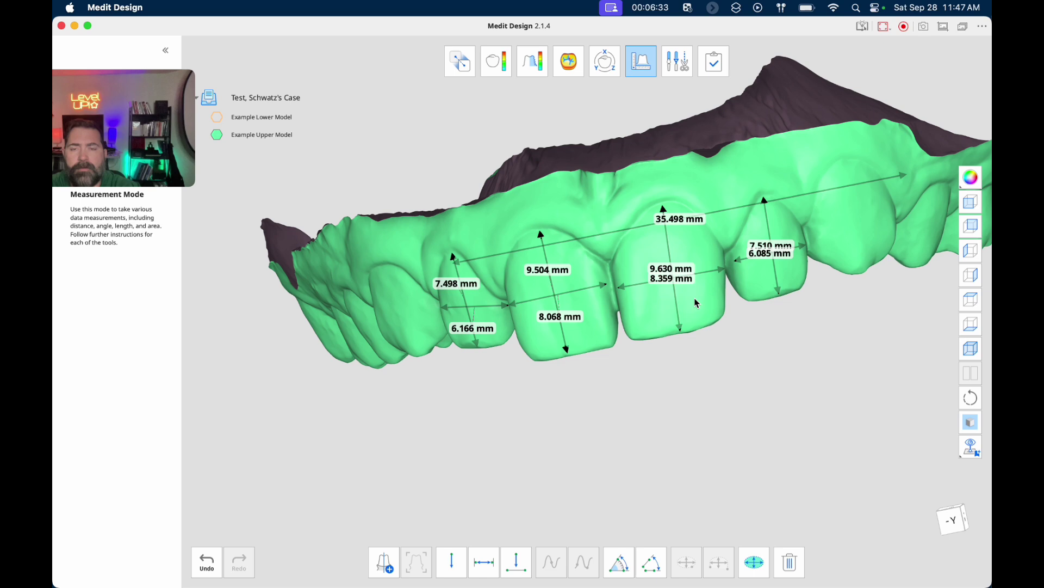
pyautogui.moveTo(680, 285); pyautogui.dragTo(658, 256)
pyautogui.moveTo(787, 258); pyautogui.dragTo(799, 272)
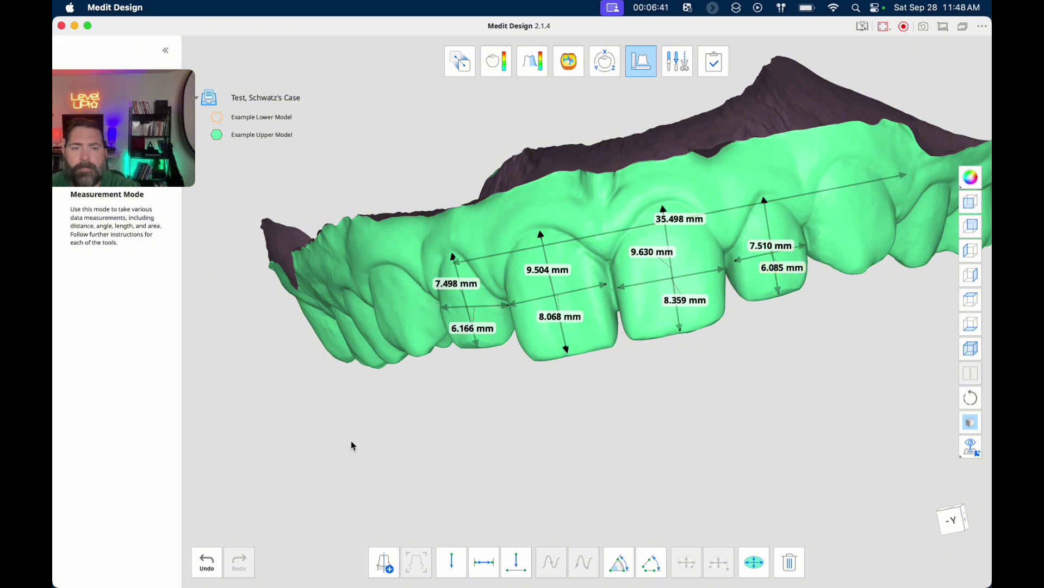
# Examine the lengths and widths of the four upper incisors from the front, from both sides and from below
pyautogui.moveTo(295, 401); pyautogui.dragTo(298, 348, button='right')
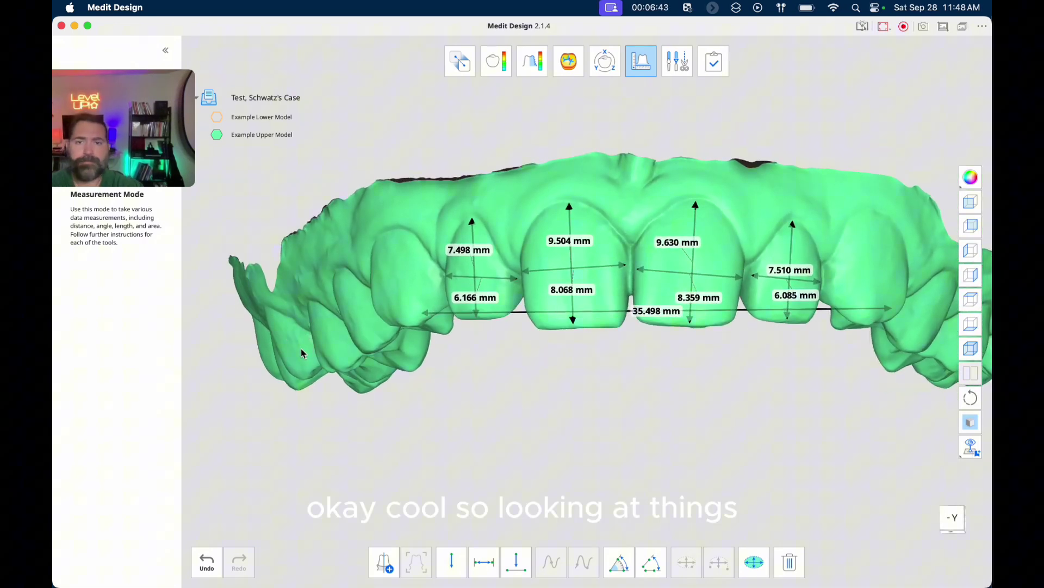
pyautogui.moveTo(626, 400); pyautogui.dragTo(630, 436, button='right')
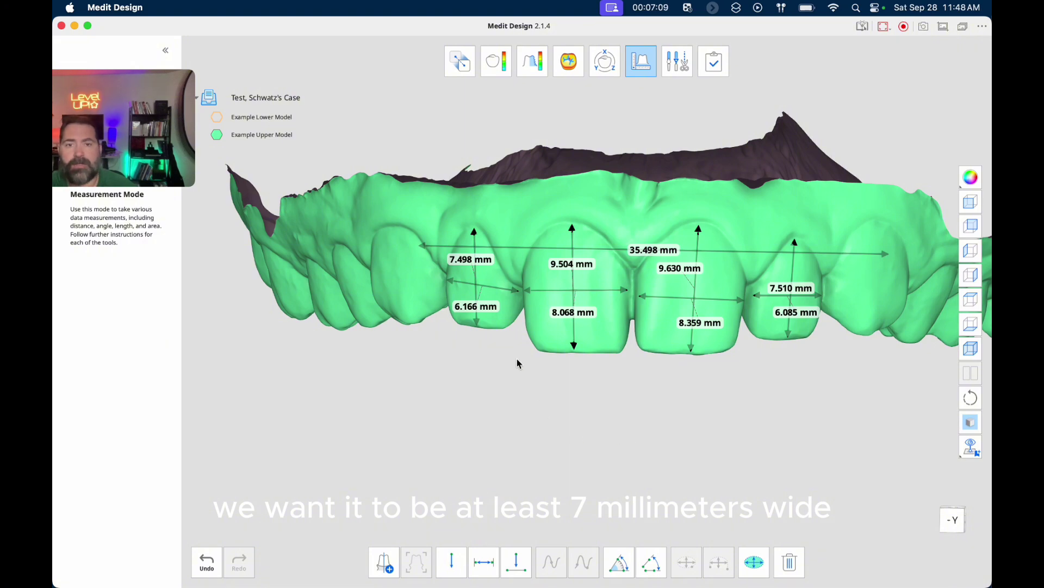
pyautogui.moveTo(484, 357); pyautogui.dragTo(587, 368, button='right')
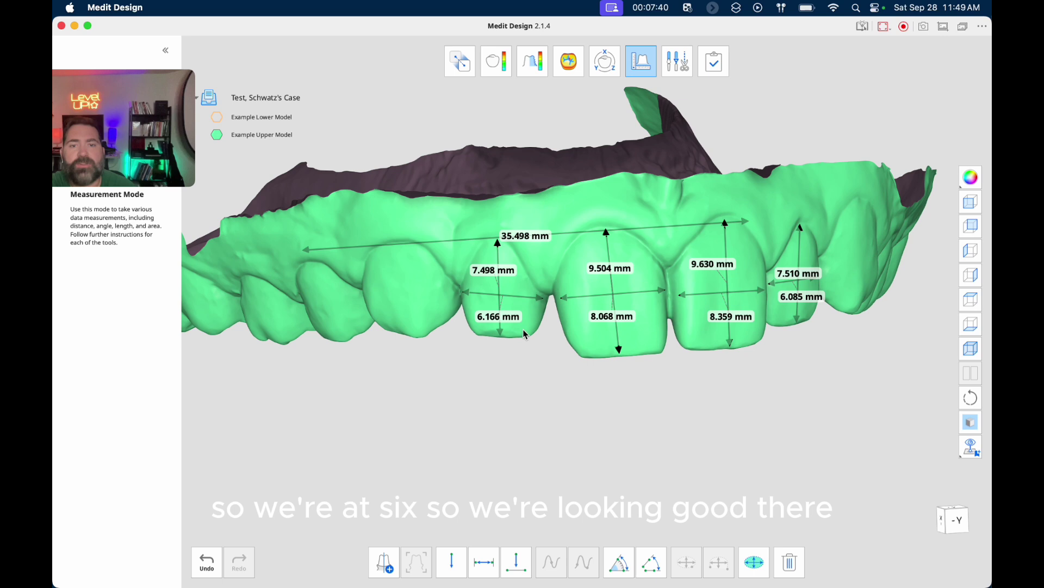
pyautogui.moveTo(535, 397); pyautogui.dragTo(470, 388, button='right')
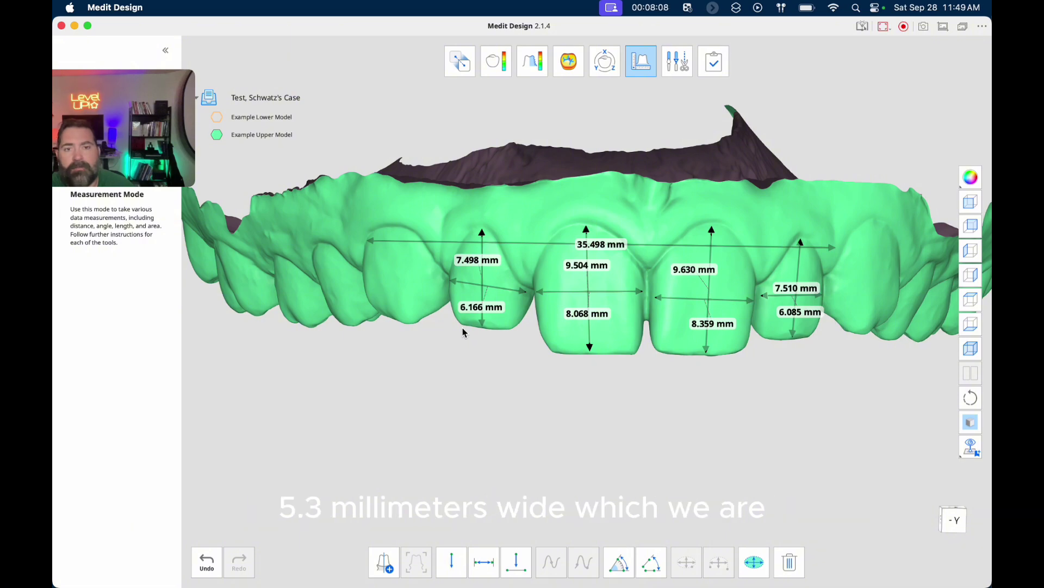
pyautogui.moveTo(451, 302); pyautogui.dragTo(471, 292, button='right')
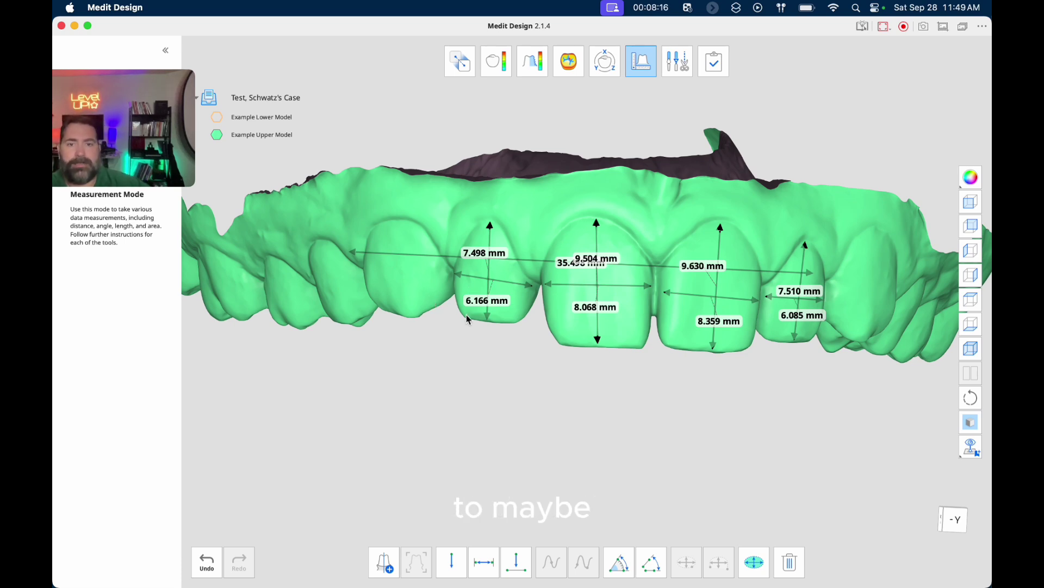
pyautogui.moveTo(452, 328); pyautogui.dragTo(417, 348, button='right')
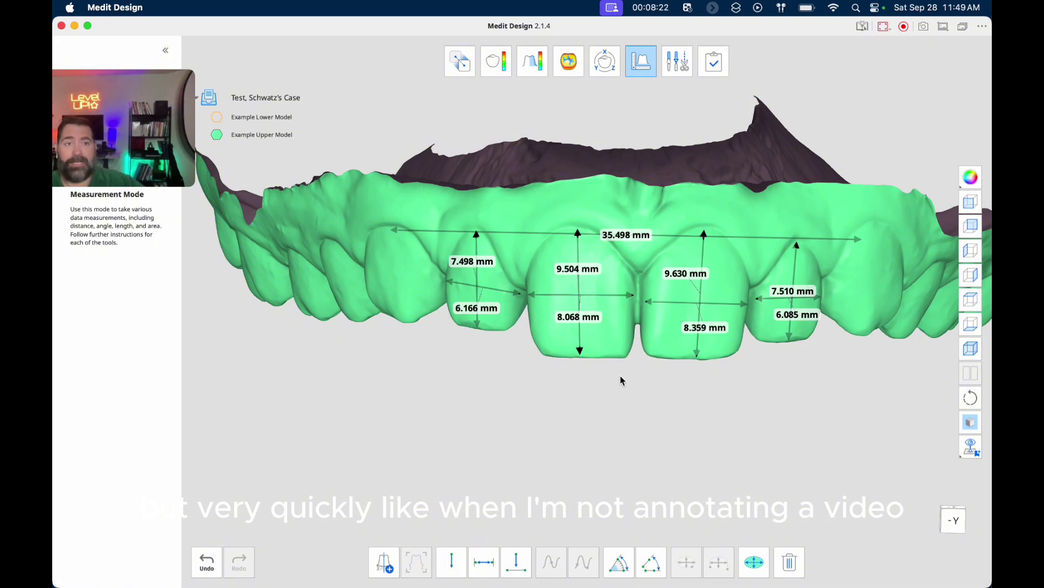
pyautogui.moveTo(622, 380); pyautogui.dragTo(620, 382, button='right')
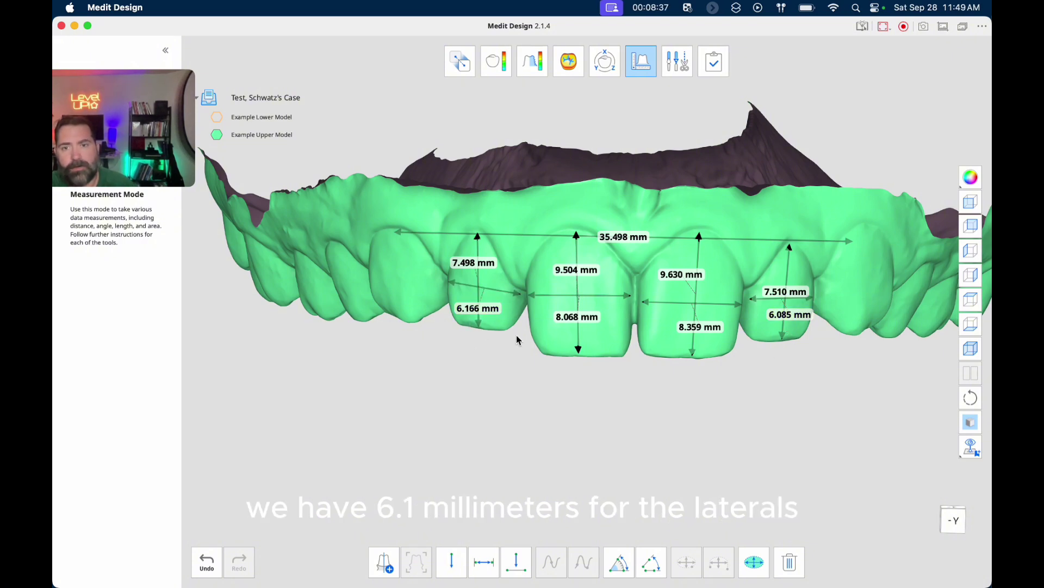
pyautogui.moveTo(611, 381)
pyautogui.mouseDown(button='right')
pyautogui.moveTo(610, 343)
pyautogui.moveTo(559, 261)
pyautogui.moveTo(529, 381)
pyautogui.moveTo(588, 341)
pyautogui.moveTo(613, 373)
pyautogui.mouseUp(button='right')
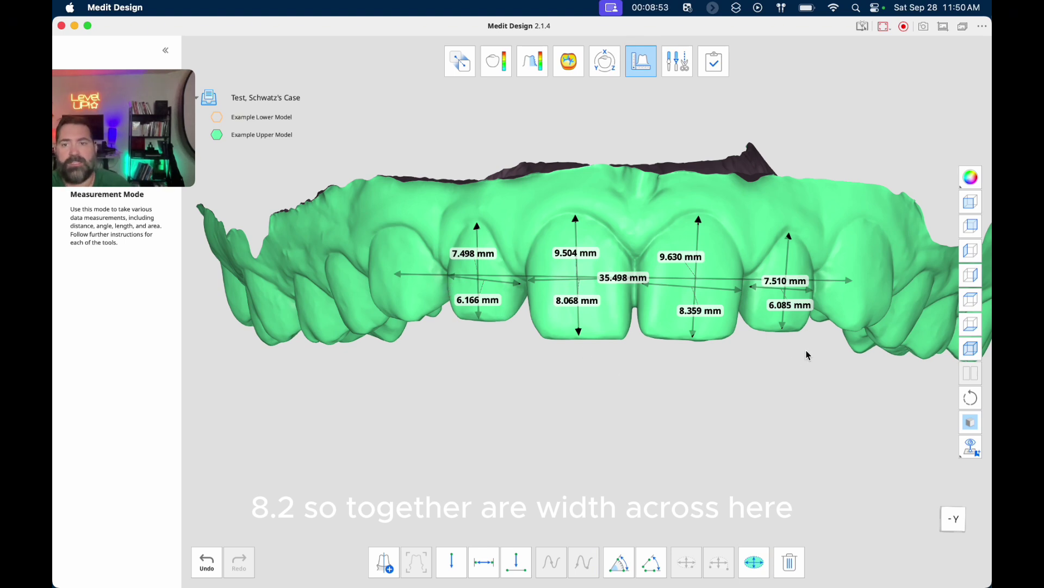
pyautogui.moveTo(807, 352); pyautogui.dragTo(723, 343, button='right')
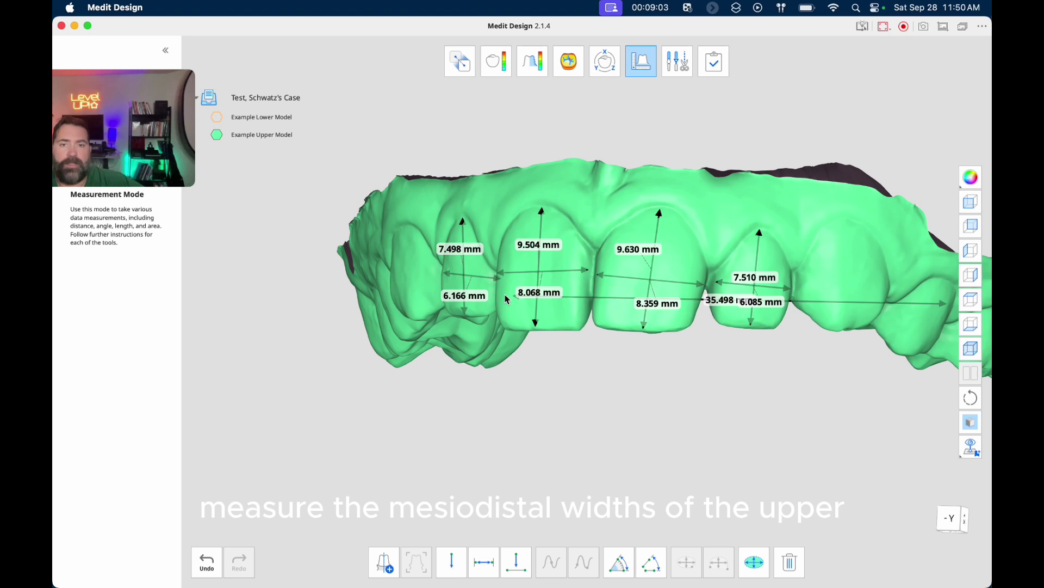
pyautogui.moveTo(564, 399); pyautogui.dragTo(597, 337, button='right')
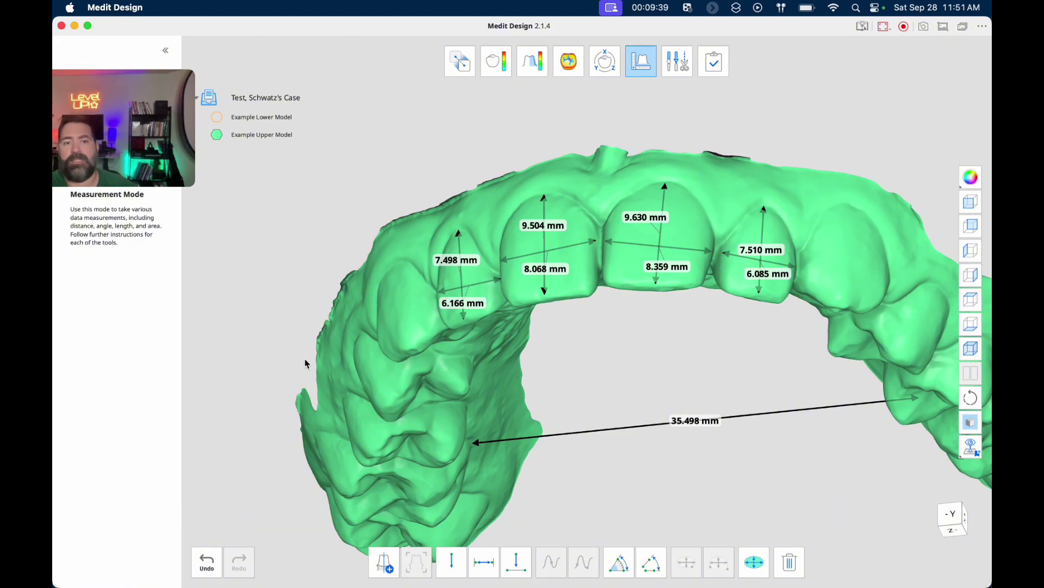
# Measure the upper arch width between the distal grooves of the left and right first premolars with a two-point distance
pyautogui.moveTo(298, 360); pyautogui.dragTo(491, 308, button='right')
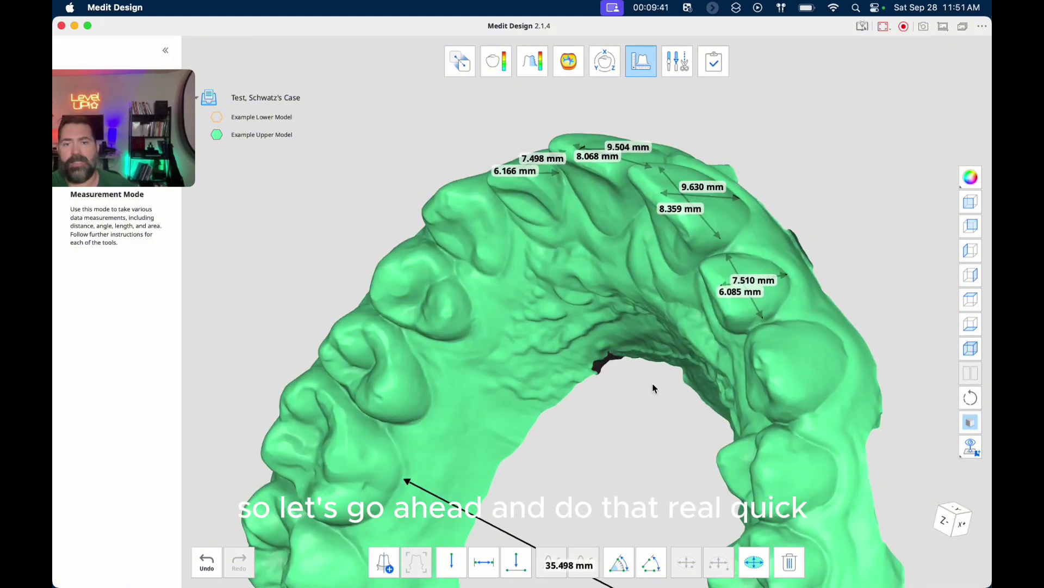
pyautogui.moveTo(655, 442); pyautogui.dragTo(830, 378, button='right')
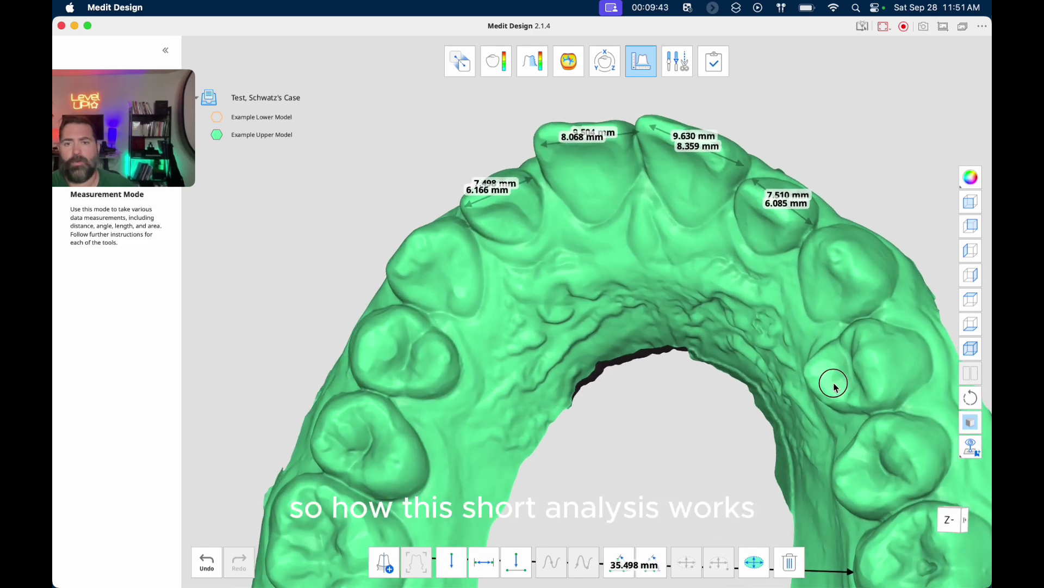
pyautogui.moveTo(691, 401); pyautogui.dragTo(718, 450, button='right')
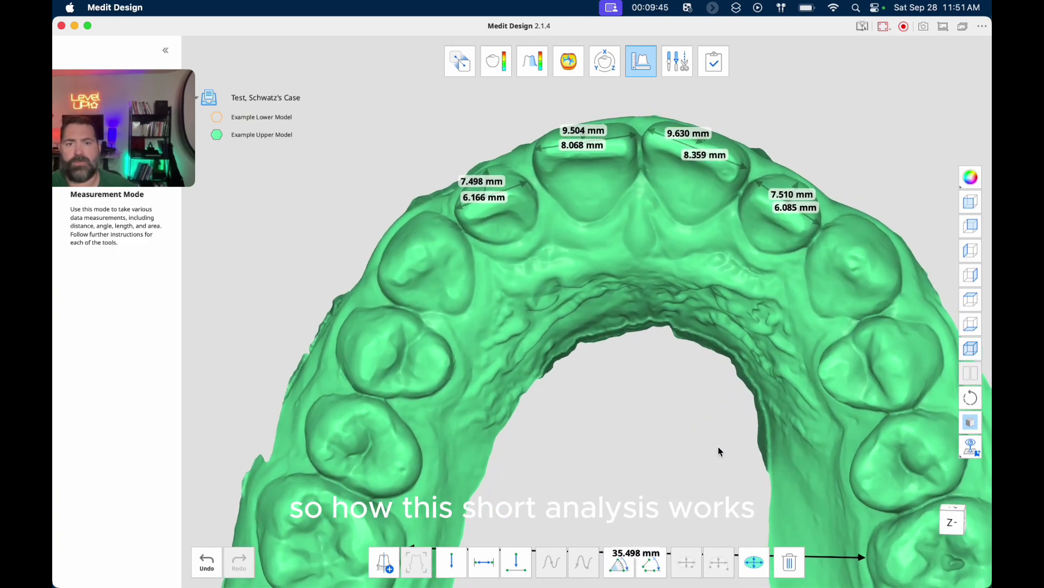
pyautogui.scroll(-3, 718, 447)
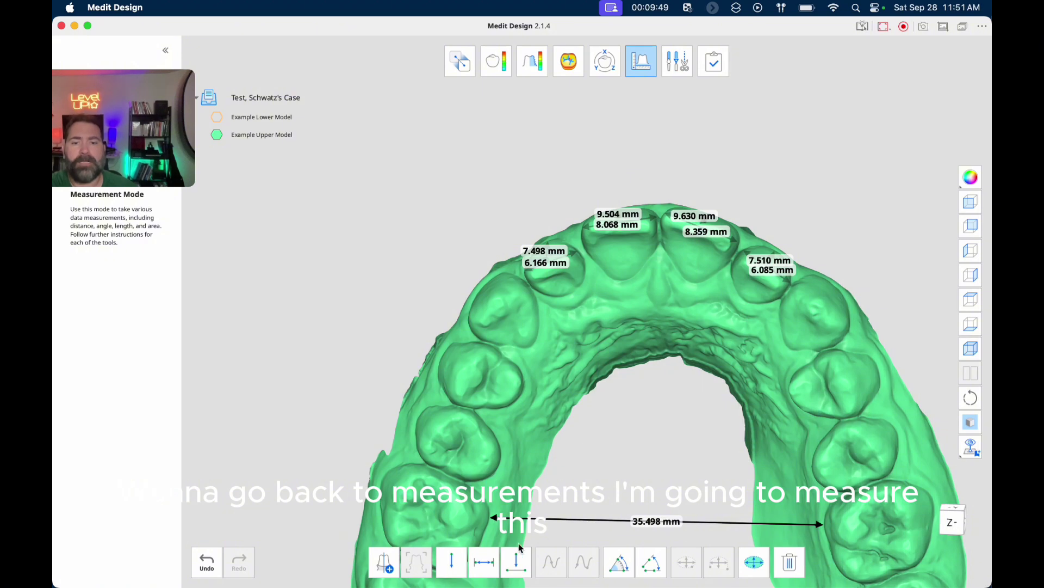
pyautogui.click(491, 566)
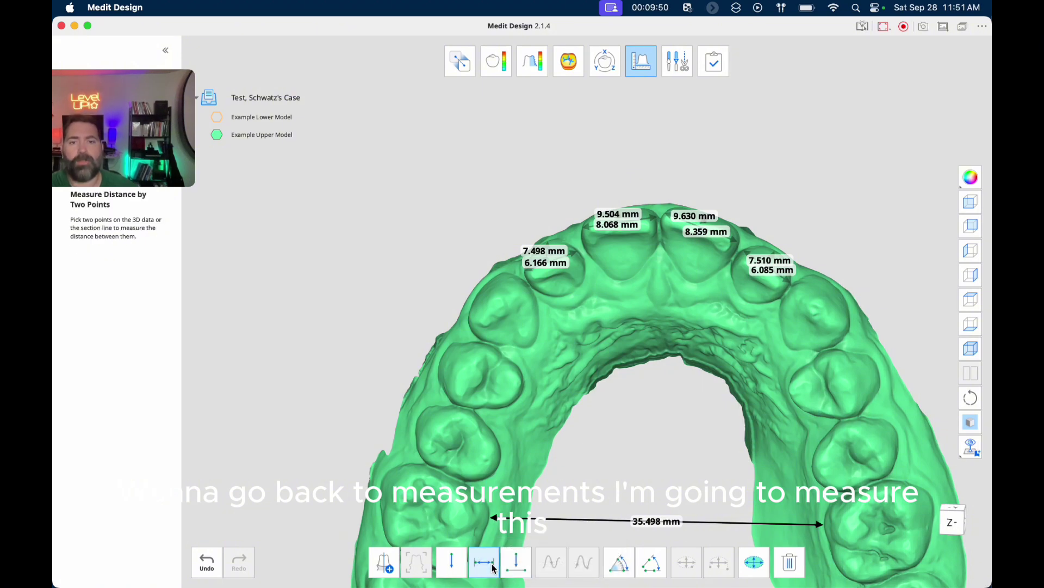
pyautogui.click(481, 393)
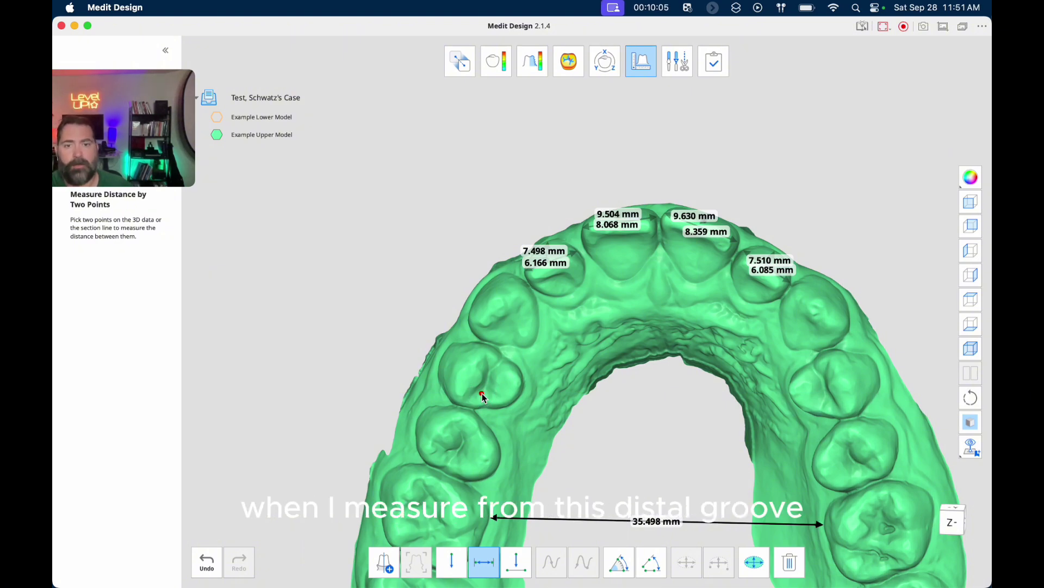
pyautogui.click(827, 400)
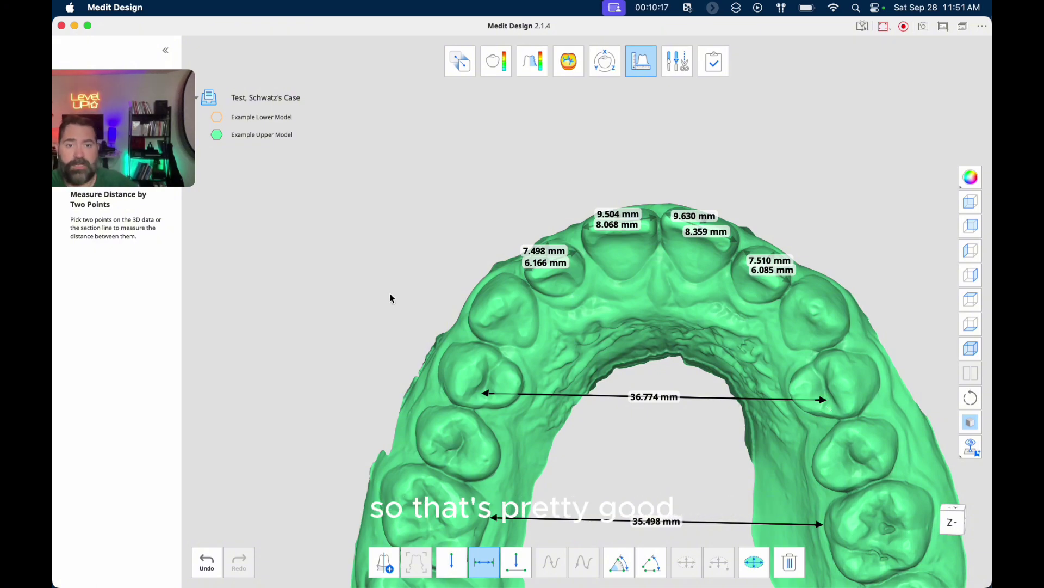
pyautogui.click(484, 562)
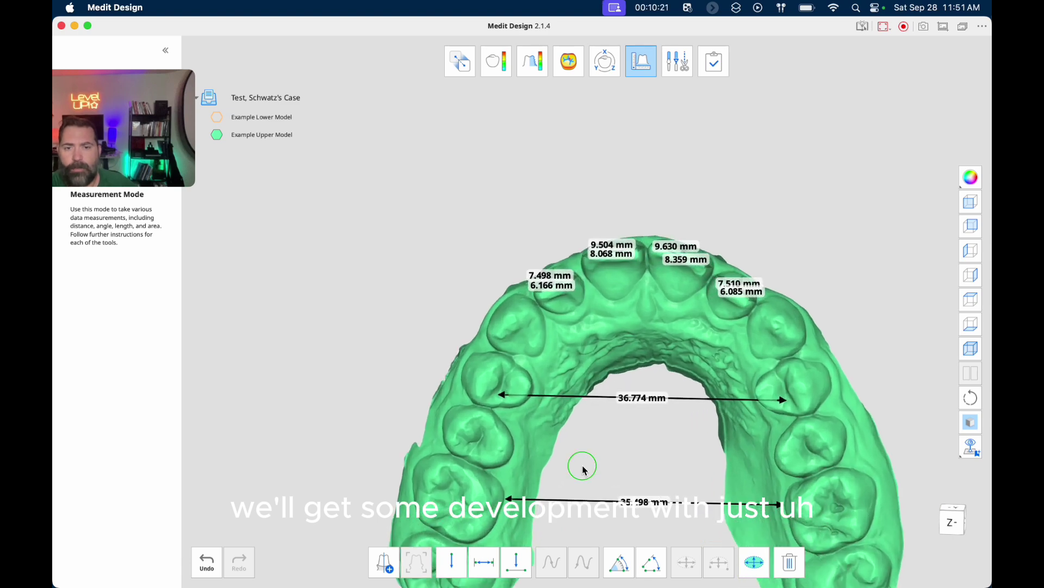
# Measure the upper arch width between the central grooves of the left and right first molars with a two-point distance
pyautogui.moveTo(584, 469); pyautogui.dragTo(595, 306, button='right')
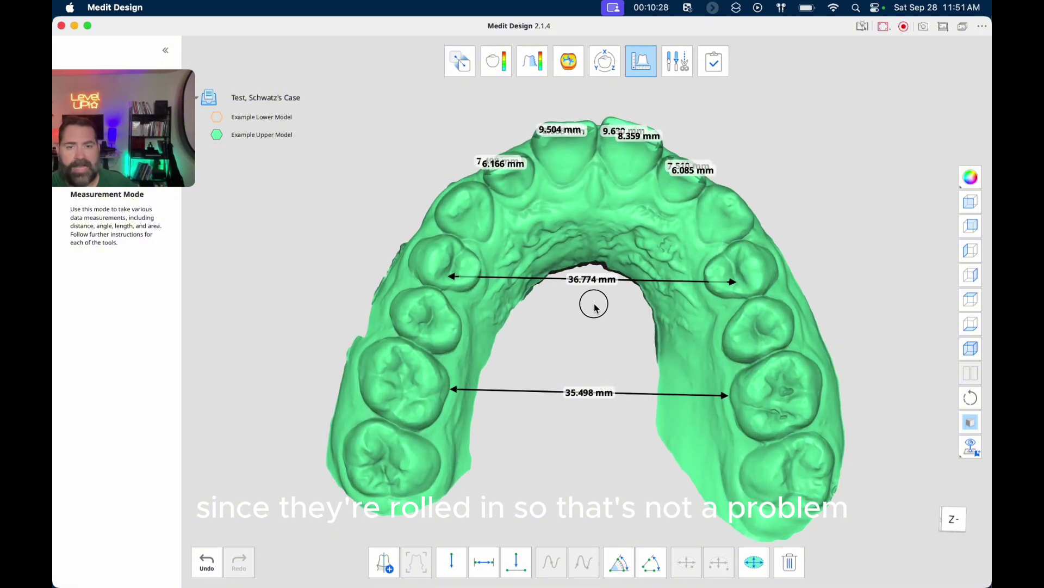
pyautogui.click(483, 562)
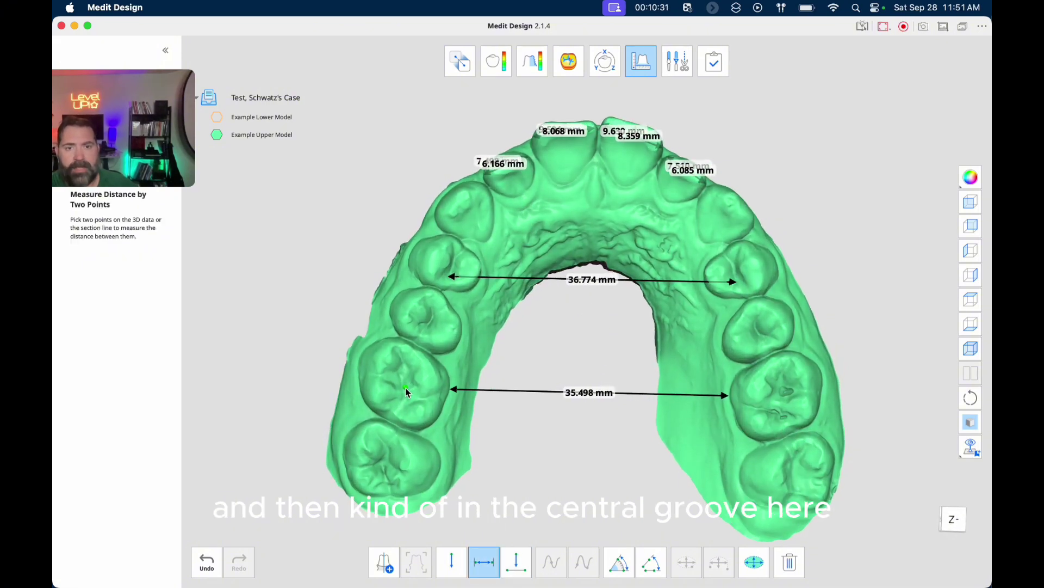
pyautogui.click(406, 387)
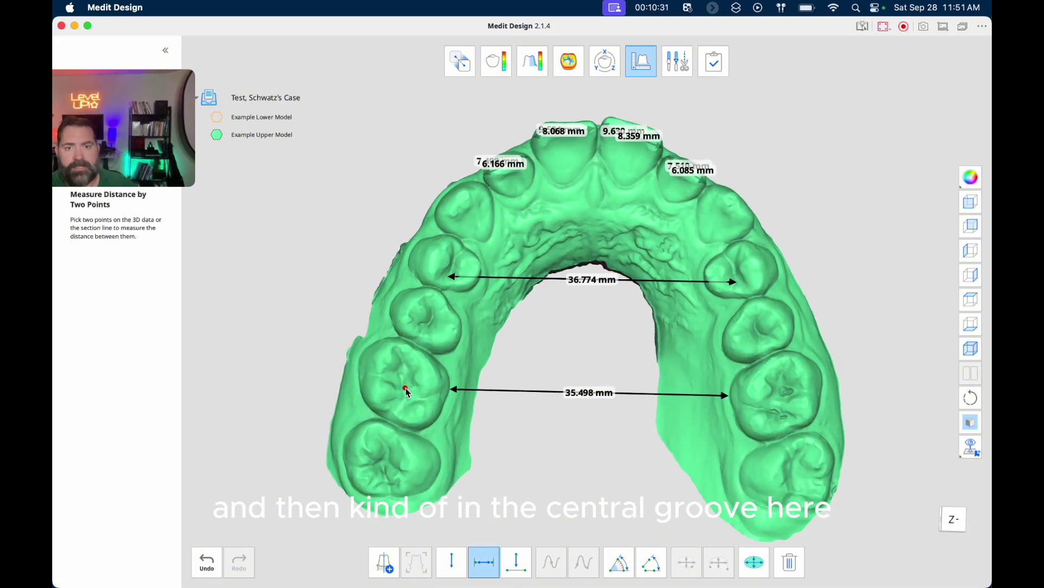
pyautogui.click(778, 400)
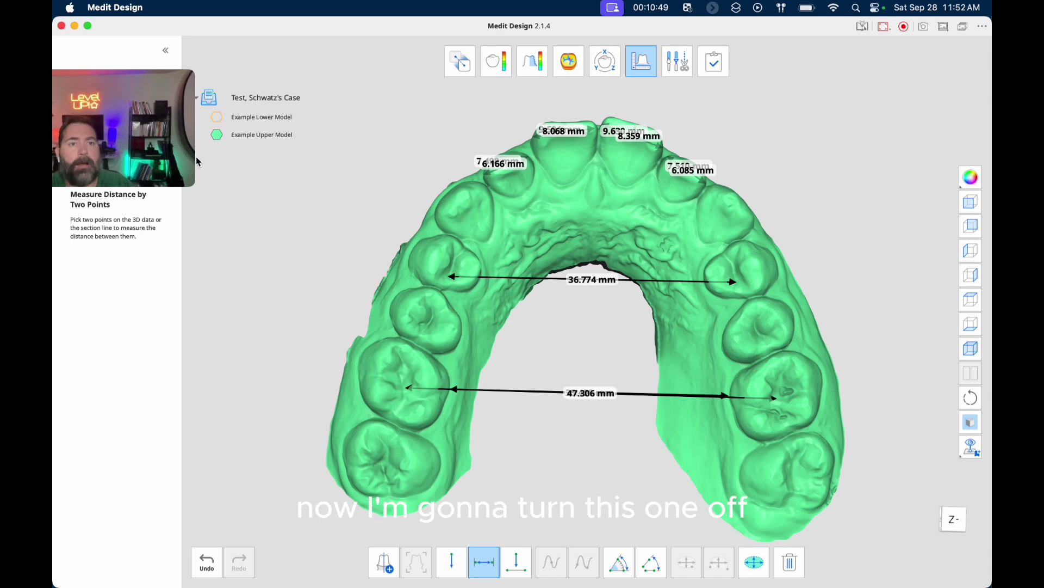
# Show only the lower model and measure its arch width between the contacts of the first and second premolars on both sides
pyautogui.click(215, 135)
pyautogui.click(217, 118)
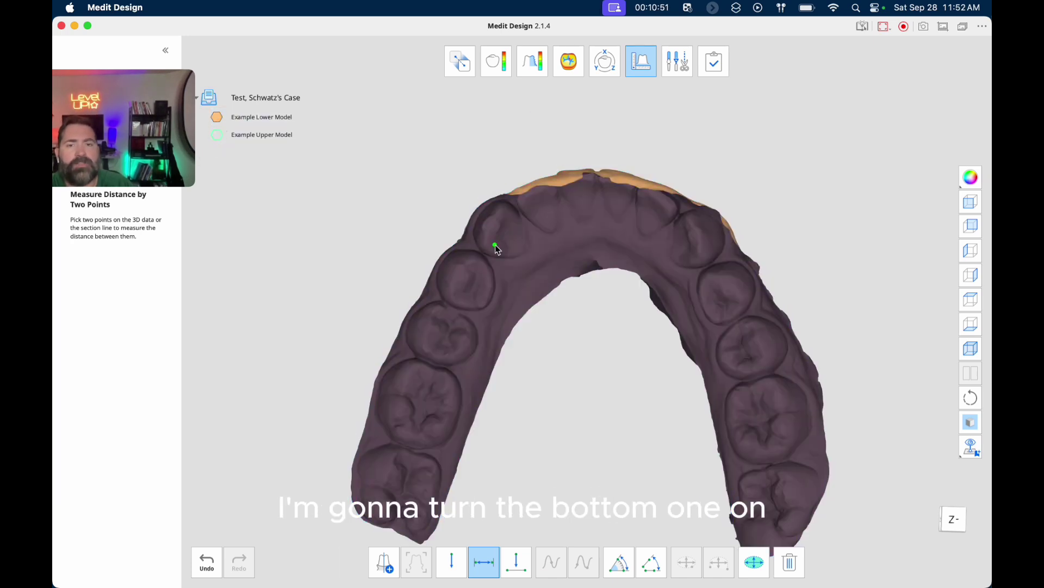
pyautogui.moveTo(614, 165); pyautogui.dragTo(611, 417, button='right')
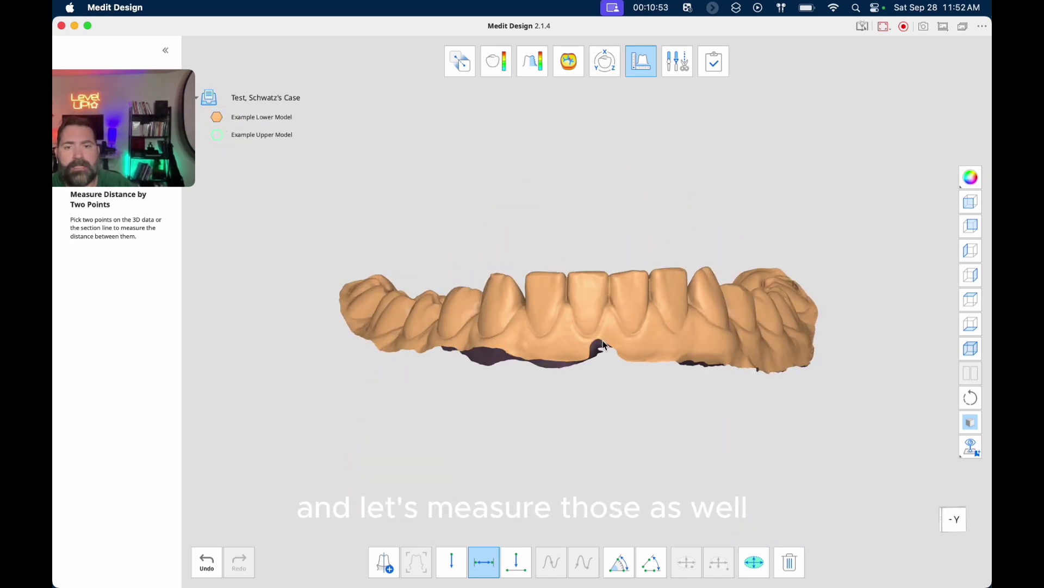
pyautogui.moveTo(625, 252); pyautogui.dragTo(598, 453, button='right')
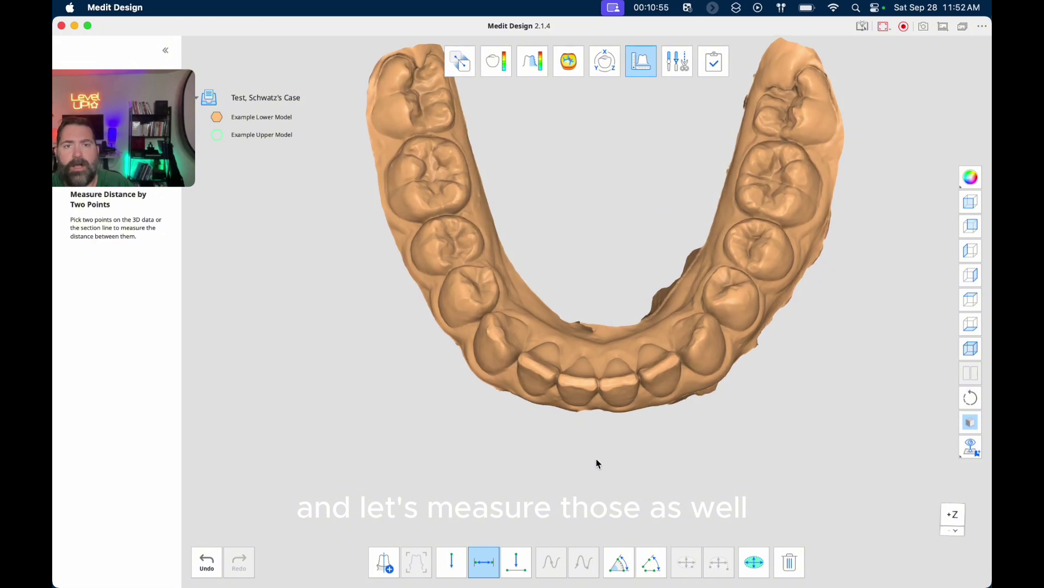
pyautogui.moveTo(602, 257); pyautogui.dragTo(585, 329, button='right')
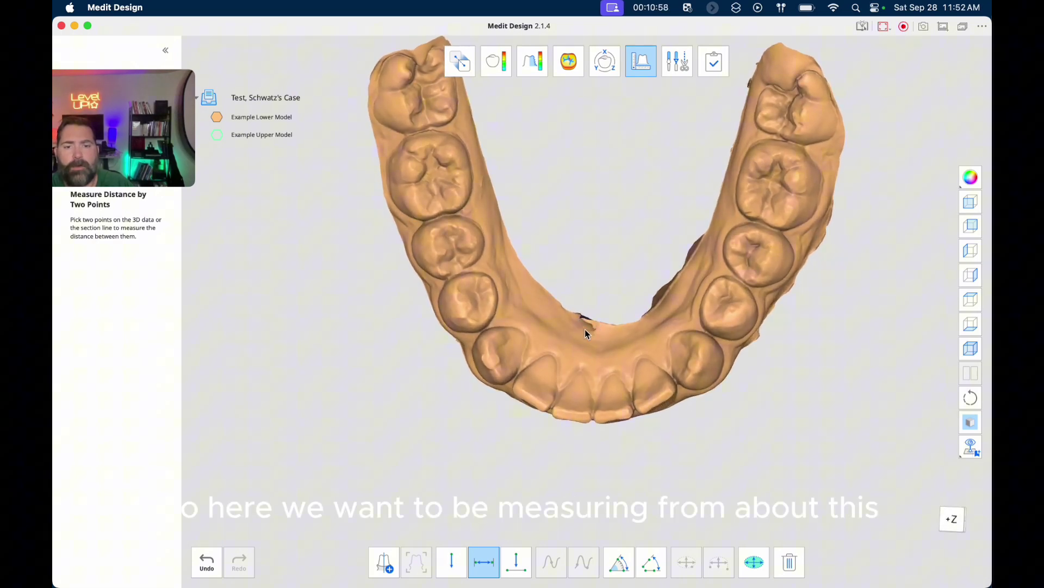
pyautogui.click(453, 273)
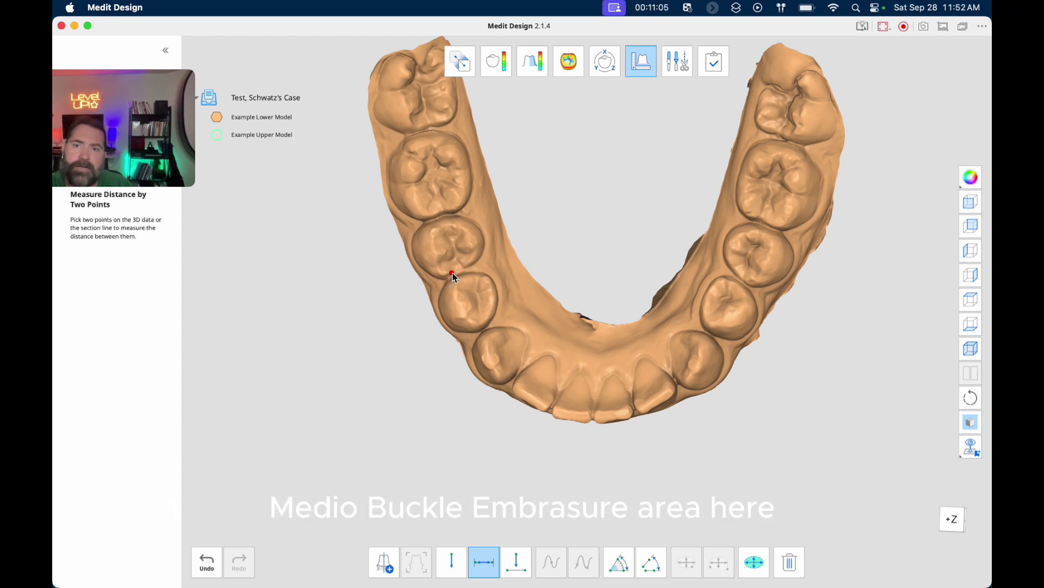
pyautogui.click(751, 282)
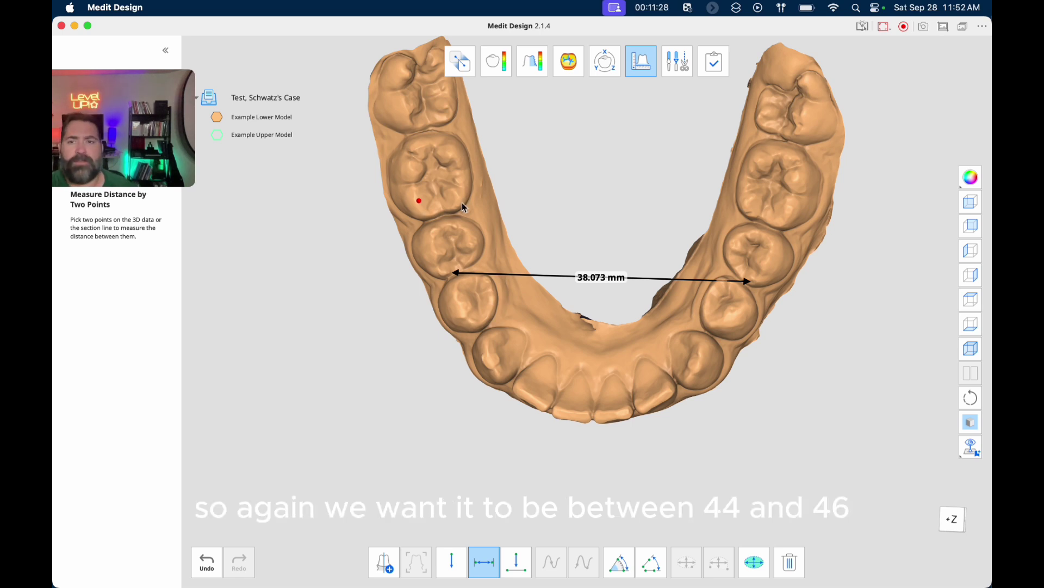
# Measure the lower arch width between the mesiobuccal cusps of both first molars and end the distance measurement
pyautogui.click(790, 208)
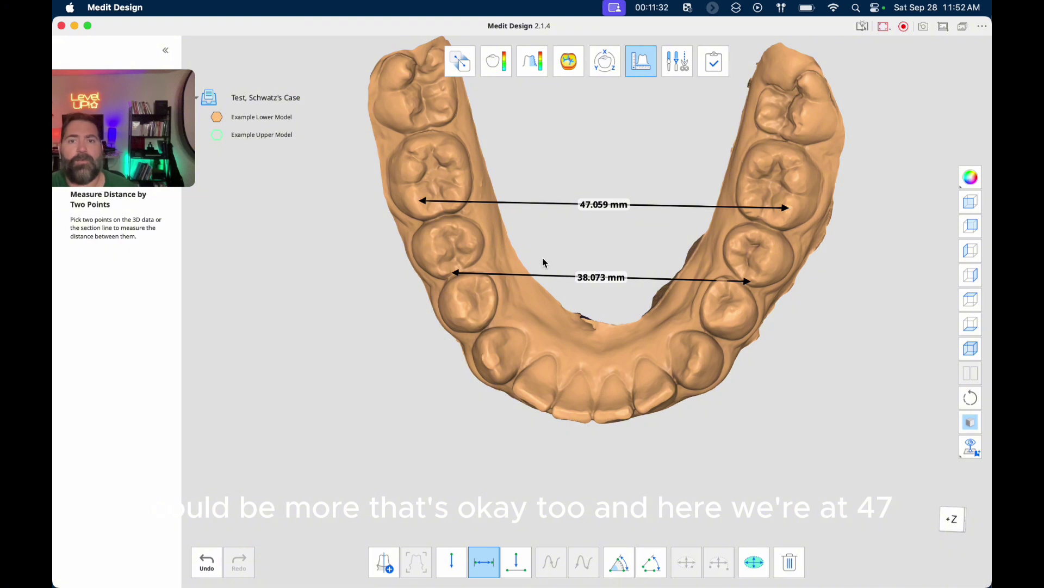
pyautogui.click(484, 562)
# Show the upper model together with the lower one and view all arch and incisor measurements from the front
pyautogui.moveTo(602, 345); pyautogui.dragTo(615, 70, button='right')
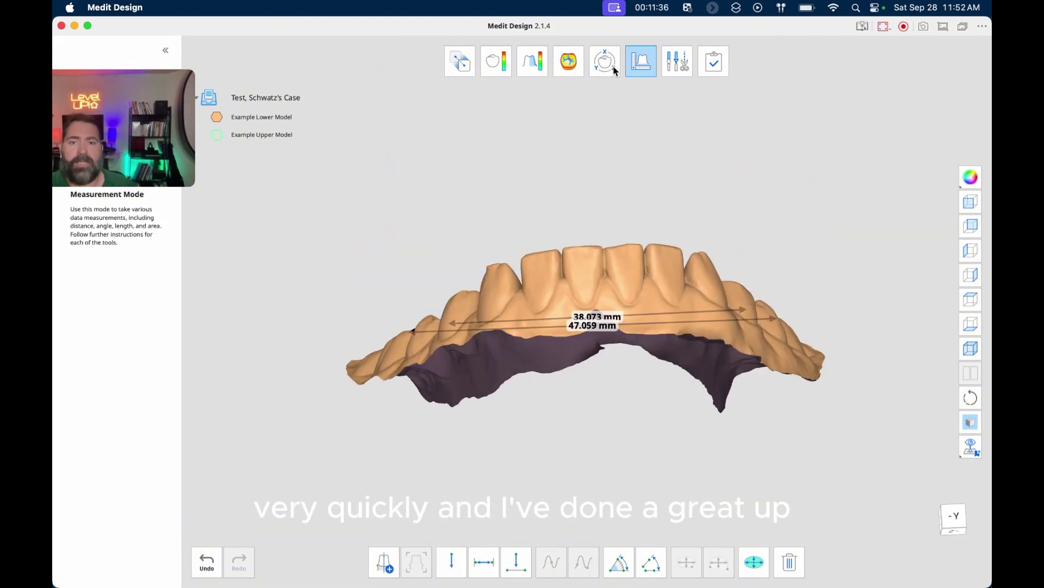
pyautogui.moveTo(577, 215); pyautogui.dragTo(370, 262, button='right')
pyautogui.moveTo(707, 375); pyautogui.dragTo(669, 416, button='right')
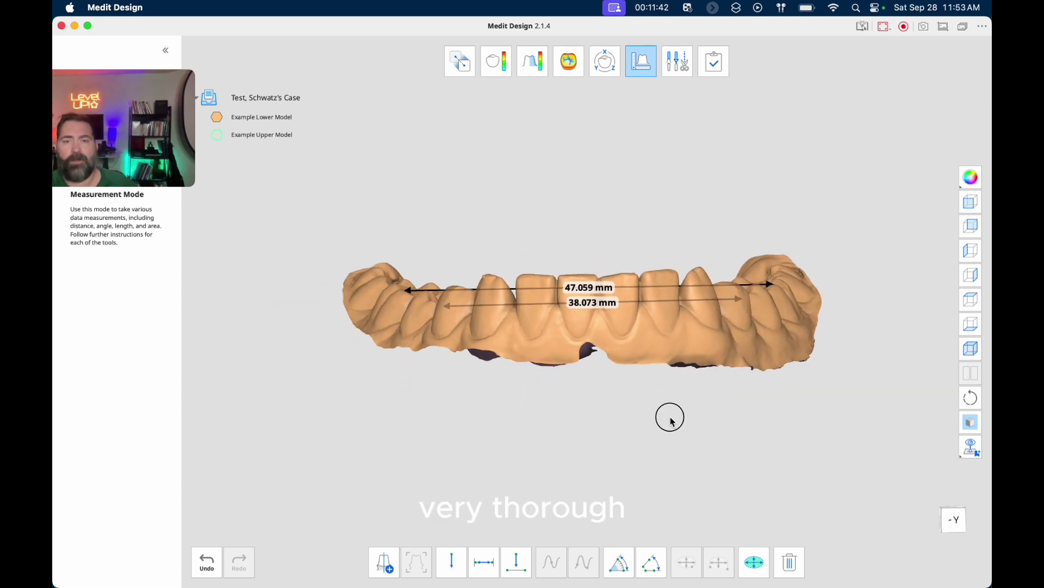
pyautogui.click(218, 138)
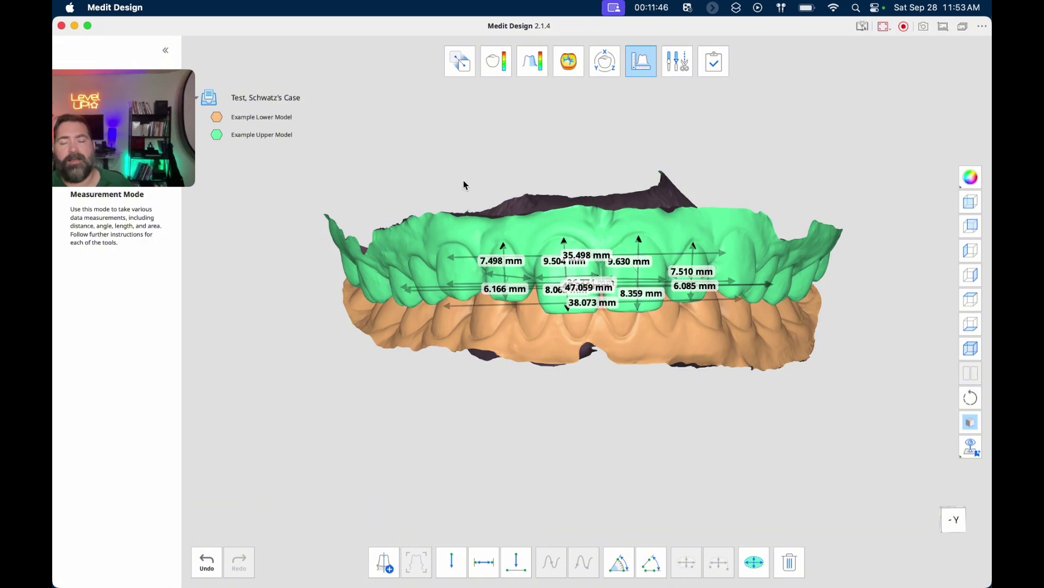
pyautogui.moveTo(462, 178); pyautogui.dragTo(456, 162, button='right')
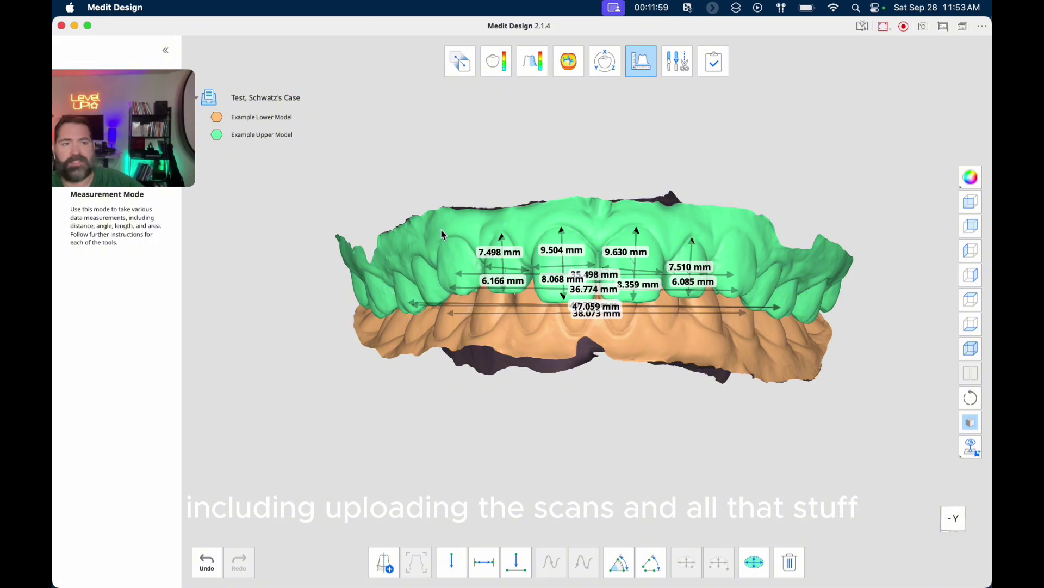
pyautogui.moveTo(550, 406); pyautogui.dragTo(676, 392, button='right')
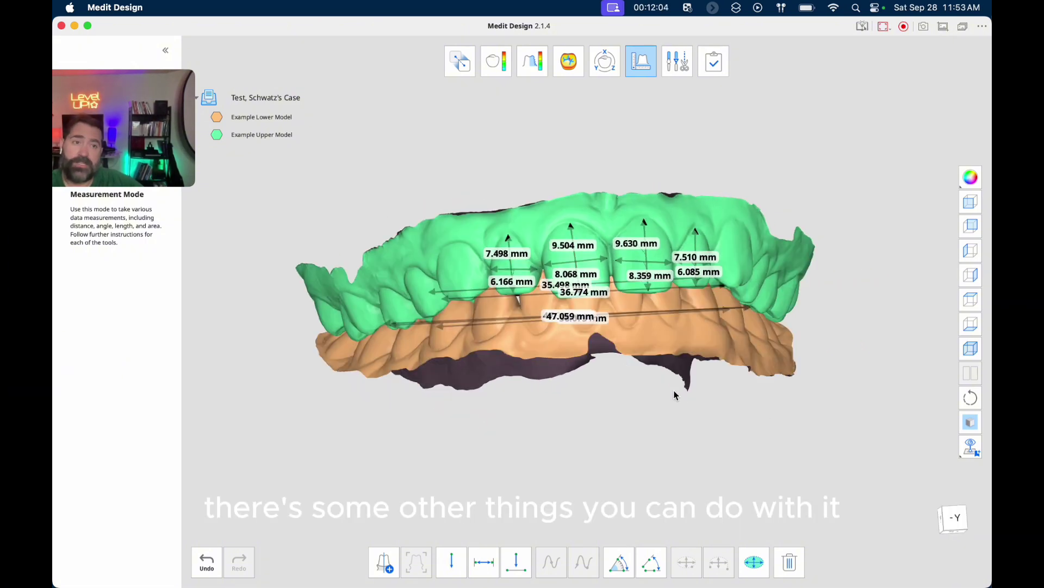